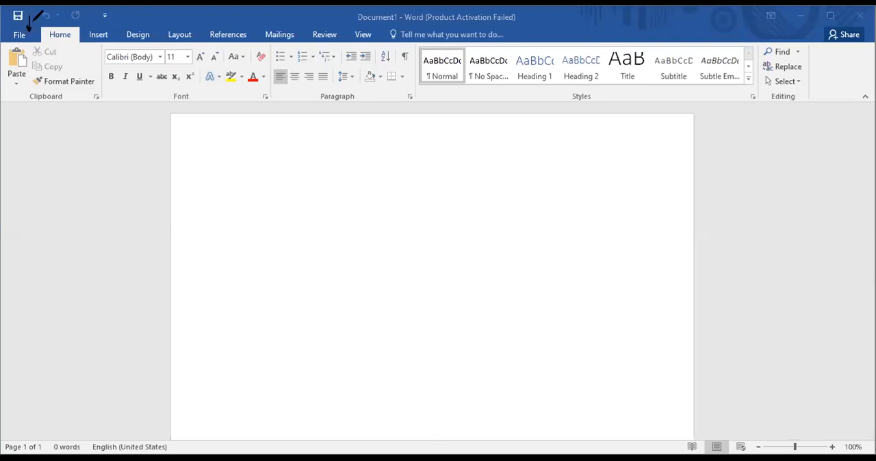
pyautogui.moveTo(15, 15)
pyautogui.mouseDown()
pyautogui.moveTo(123, 15)
pyautogui.moveTo(9, 24)
pyautogui.moveTo(7, 11)
pyautogui.mouseUp()
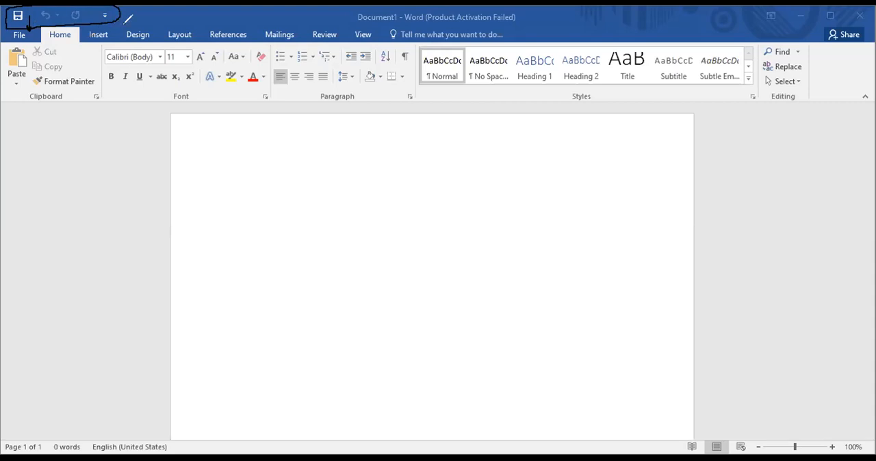
pyautogui.moveTo(129, 19); pyautogui.dragTo(150, 21)
pyautogui.moveTo(335, 26)
pyautogui.mouseDown()
pyautogui.moveTo(342, 17)
pyautogui.moveTo(518, 20)
pyautogui.moveTo(526, 11)
pyautogui.moveTo(438, 8)
pyautogui.moveTo(416, 18)
pyautogui.mouseUp()
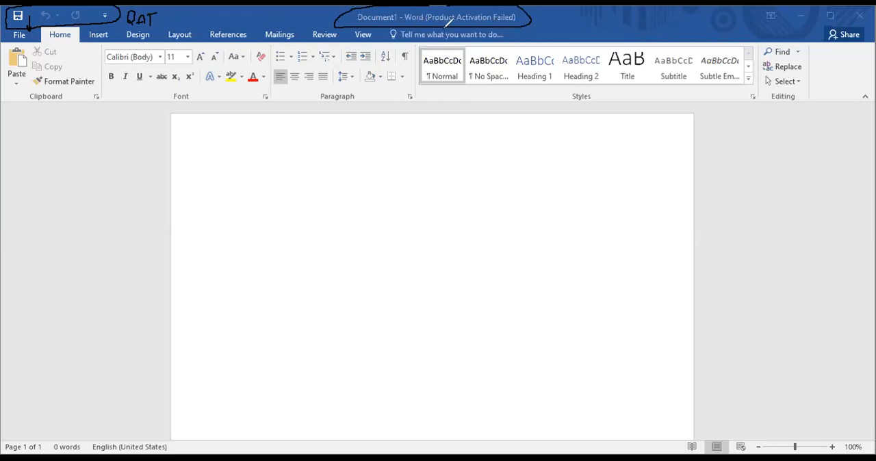
pyautogui.moveTo(541, 16); pyautogui.dragTo(554, 16)
pyautogui.moveTo(548, 16); pyautogui.dragTo(547, 28)
pyautogui.moveTo(561, 17); pyautogui.dragTo(562, 30)
pyautogui.moveTo(514, 31)
pyautogui.mouseDown()
pyautogui.moveTo(514, 46)
pyautogui.moveTo(561, 40)
pyautogui.moveTo(560, 47)
pyautogui.mouseUp()
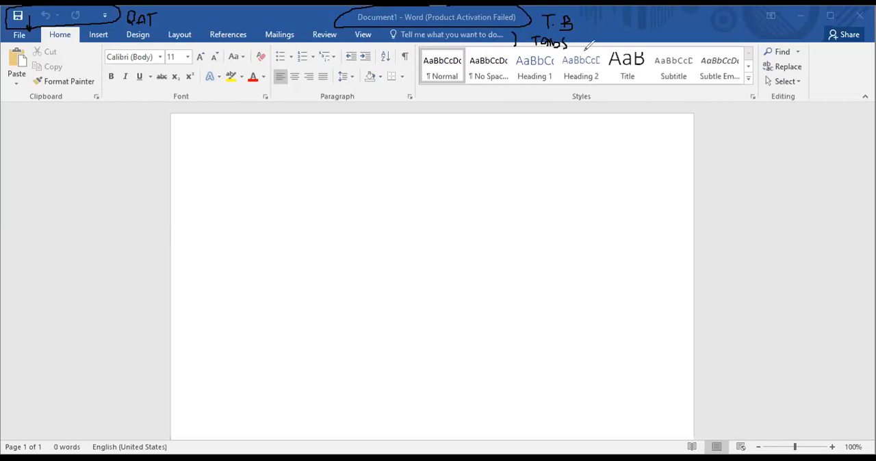
pyautogui.moveTo(799, 19)
pyautogui.mouseDown()
pyautogui.moveTo(793, 12)
pyautogui.moveTo(809, 21)
pyautogui.moveTo(800, 8)
pyautogui.mouseUp()
pyautogui.moveTo(826, 11)
pyautogui.mouseDown()
pyautogui.moveTo(836, 10)
pyautogui.moveTo(820, 11)
pyautogui.mouseUp()
pyautogui.moveTo(867, 9)
pyautogui.mouseDown()
pyautogui.moveTo(848, 21)
pyautogui.moveTo(860, 54)
pyautogui.mouseUp()
pyautogui.moveTo(855, 21); pyautogui.dragTo(866, 10)
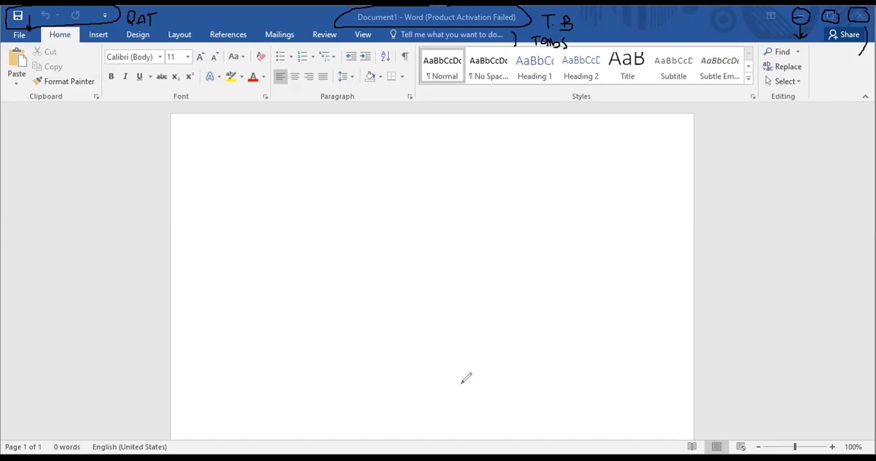
pyautogui.moveTo(117, 67)
pyautogui.mouseDown()
pyautogui.moveTo(105, 71)
pyautogui.moveTo(113, 84)
pyautogui.moveTo(119, 66)
pyautogui.mouseUp()
pyautogui.moveTo(121, 68)
pyautogui.mouseDown()
pyautogui.moveTo(124, 84)
pyautogui.moveTo(130, 70)
pyautogui.moveTo(122, 69)
pyautogui.moveTo(147, 87)
pyautogui.mouseUp()
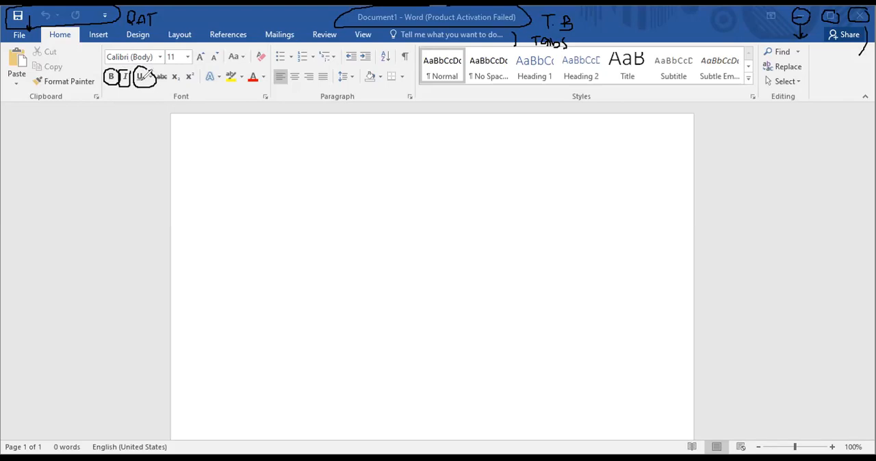
pyautogui.moveTo(113, 90)
pyautogui.mouseDown()
pyautogui.moveTo(115, 126)
pyautogui.moveTo(121, 118)
pyautogui.mouseUp()
pyautogui.moveTo(102, 153)
pyautogui.mouseDown()
pyautogui.moveTo(103, 162)
pyautogui.moveTo(127, 159)
pyautogui.moveTo(135, 145)
pyautogui.moveTo(139, 158)
pyautogui.moveTo(172, 143)
pyautogui.mouseUp()
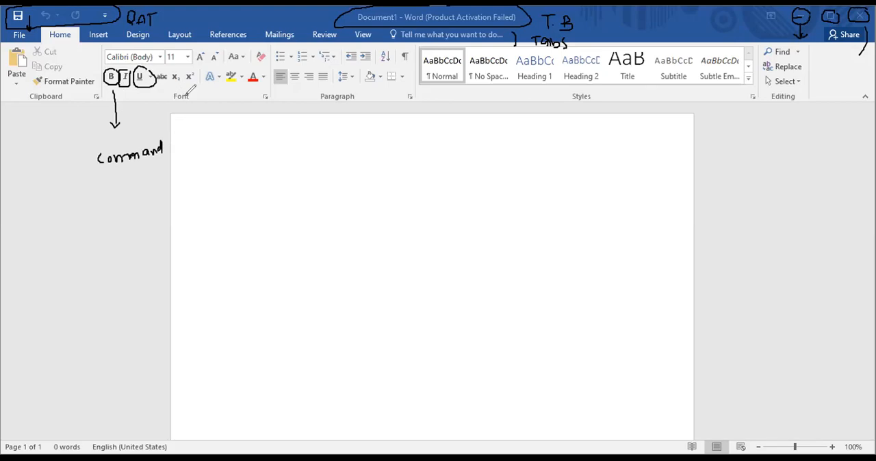
pyautogui.moveTo(184, 89)
pyautogui.mouseDown()
pyautogui.moveTo(182, 108)
pyautogui.moveTo(196, 79)
pyautogui.mouseUp()
pyautogui.moveTo(189, 108)
pyautogui.mouseDown()
pyautogui.moveTo(190, 122)
pyautogui.moveTo(197, 117)
pyautogui.mouseUp()
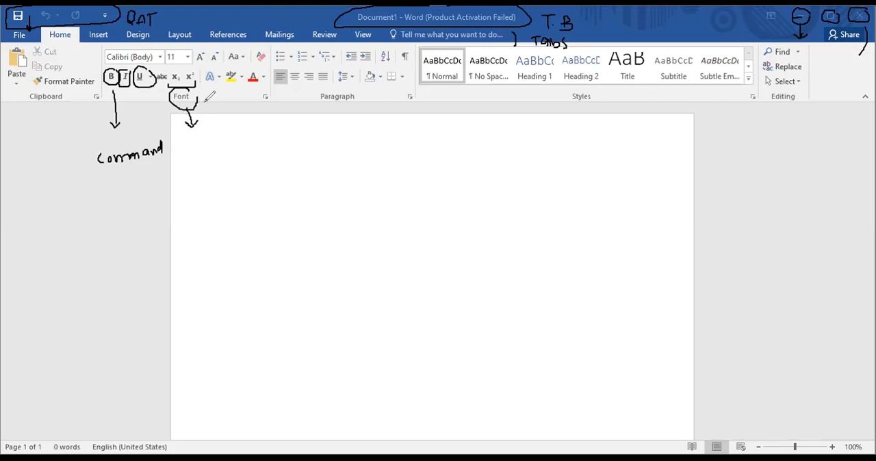
pyautogui.moveTo(267, 87)
pyautogui.mouseDown()
pyautogui.moveTo(264, 128)
pyautogui.moveTo(272, 120)
pyautogui.moveTo(268, 137)
pyautogui.moveTo(284, 136)
pyautogui.mouseUp()
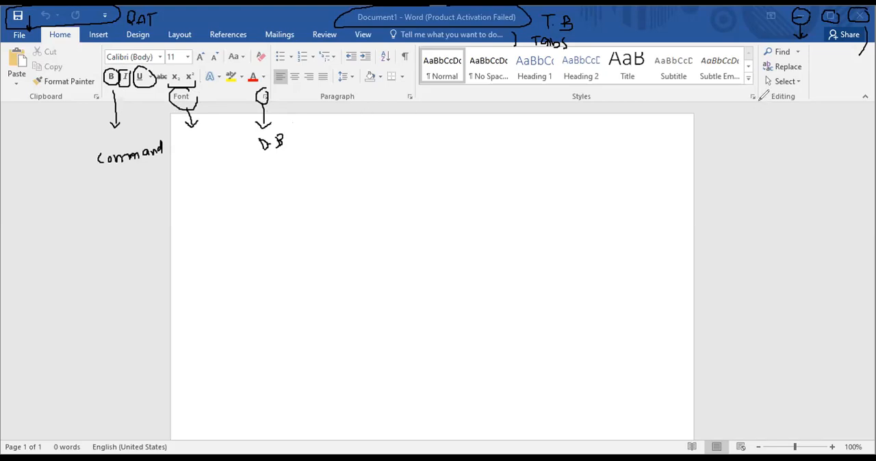
pyautogui.moveTo(809, 47)
pyautogui.mouseDown()
pyautogui.moveTo(812, 96)
pyautogui.moveTo(833, 77)
pyautogui.moveTo(856, 79)
pyautogui.mouseUp()
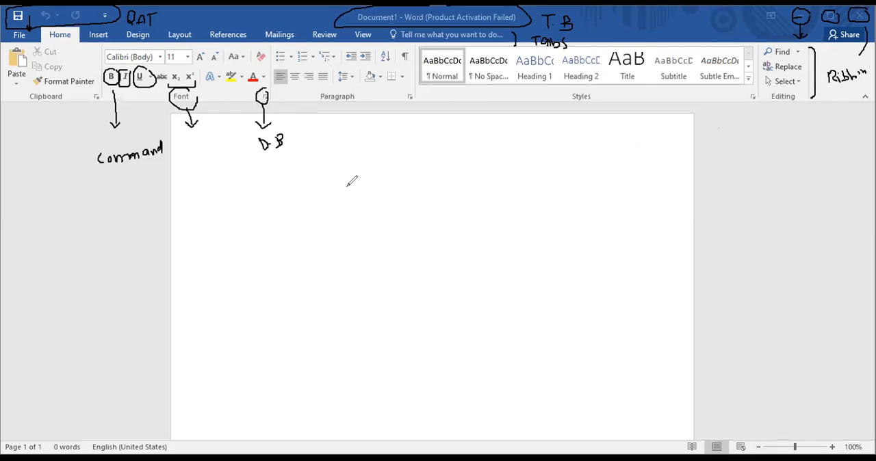
pyautogui.moveTo(281, 137); pyautogui.dragTo(260, 145)
pyautogui.moveTo(265, 112)
pyautogui.mouseDown()
pyautogui.moveTo(209, 132)
pyautogui.moveTo(161, 116)
pyautogui.mouseUp()
pyautogui.moveTo(192, 89)
pyautogui.mouseDown()
pyautogui.moveTo(106, 81)
pyautogui.moveTo(119, 119)
pyautogui.moveTo(111, 143)
pyautogui.moveTo(145, 150)
pyautogui.moveTo(102, 163)
pyautogui.mouseUp()
pyautogui.moveTo(130, 30); pyautogui.dragTo(151, 16)
pyautogui.moveTo(45, 15); pyautogui.dragTo(3, 16)
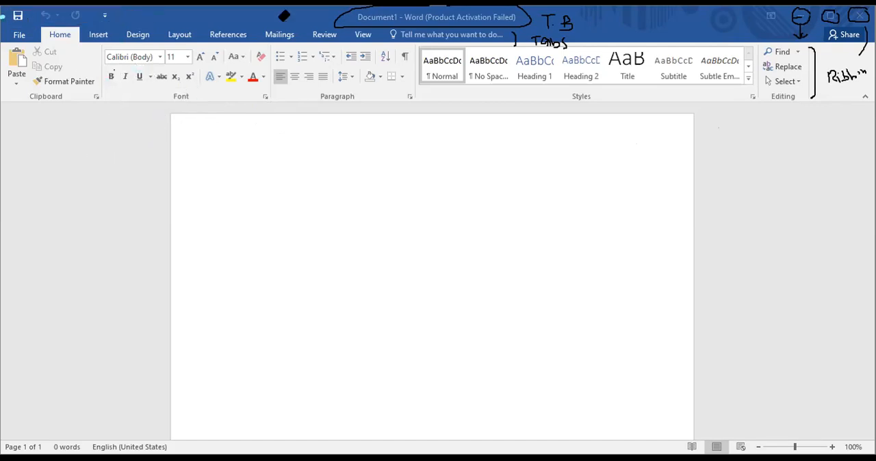
pyautogui.moveTo(559, 16)
pyautogui.mouseDown()
pyautogui.moveTo(543, 44)
pyautogui.moveTo(495, 36)
pyautogui.mouseUp()
pyautogui.moveTo(626, 60)
pyautogui.mouseDown()
pyautogui.moveTo(819, 24)
pyautogui.moveTo(841, 72)
pyautogui.moveTo(816, 63)
pyautogui.moveTo(859, 71)
pyautogui.mouseUp()
pyautogui.moveTo(799, 16); pyautogui.dragTo(802, 16)
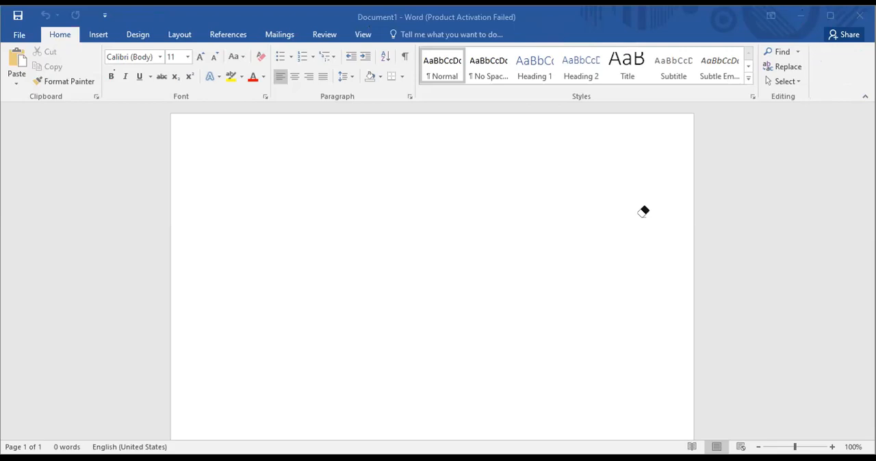
pyautogui.click(267, 217)
pyautogui.doubleClick(244, 143)
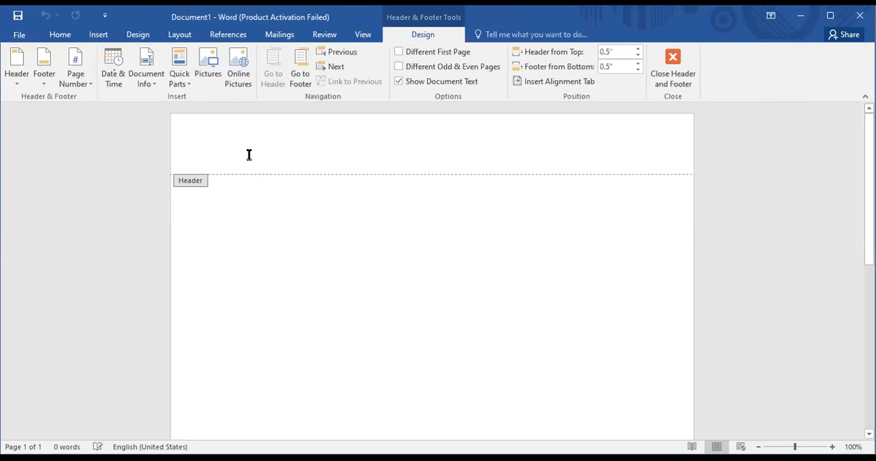
pyautogui.doubleClick(240, 202)
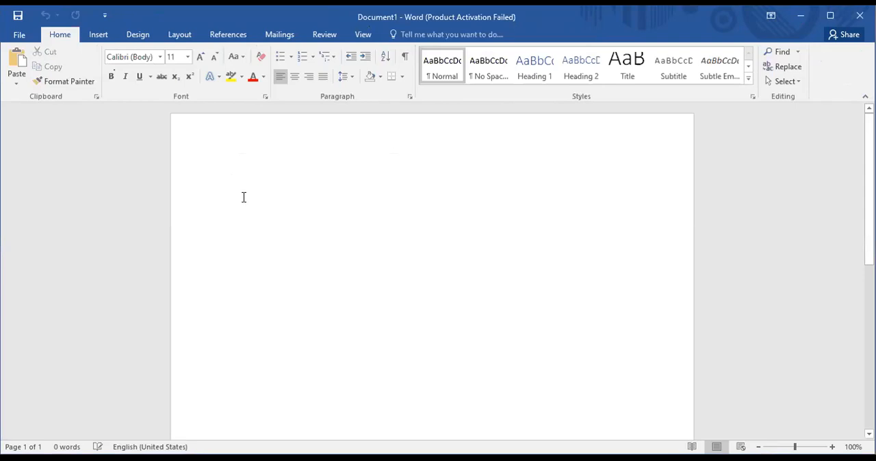
# - Write the line "Government PST Post graduate college kamalia is a famous college of District tob Tek Singh" in the document body
pyautogui.write('Gove')
pyautogui.write('rnmen')
pyautogui.write('y')
pyautogui.write(' PST')
pyautogui.write(' Ps')
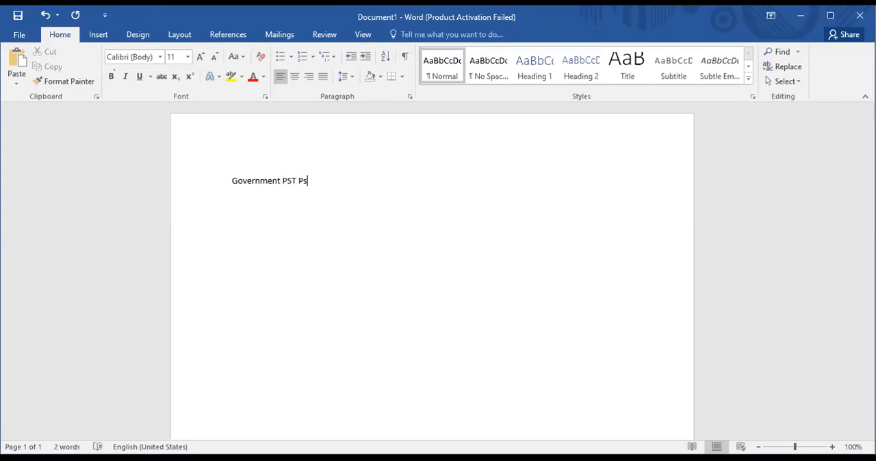
pyautogui.write('t graduate college kamalia is a famous colle')
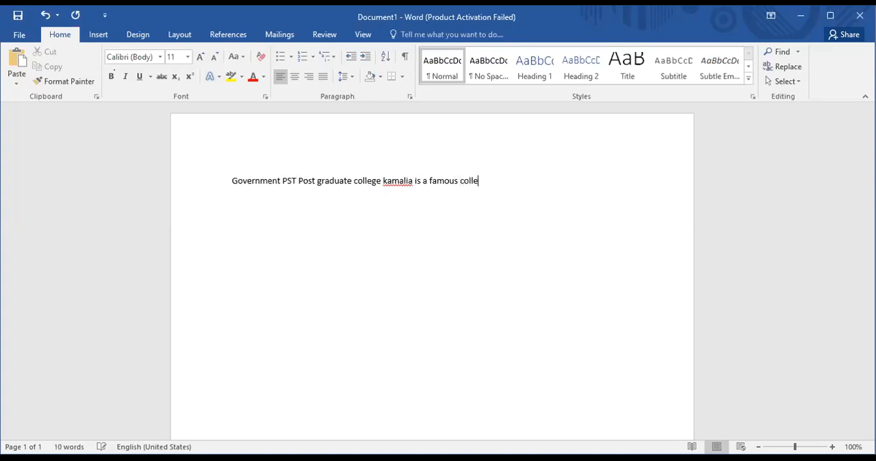
pyautogui.write('ge of District tob a')
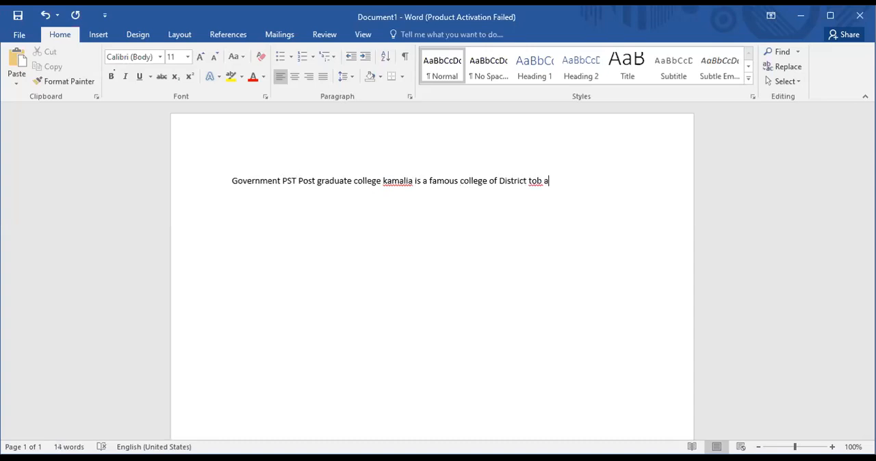
pyautogui.write('Tek sSingh')
# - Correct the misspelled place name "tob" to "Toba" before "Tek Singh" in the sentence
pyautogui.click(538, 181)
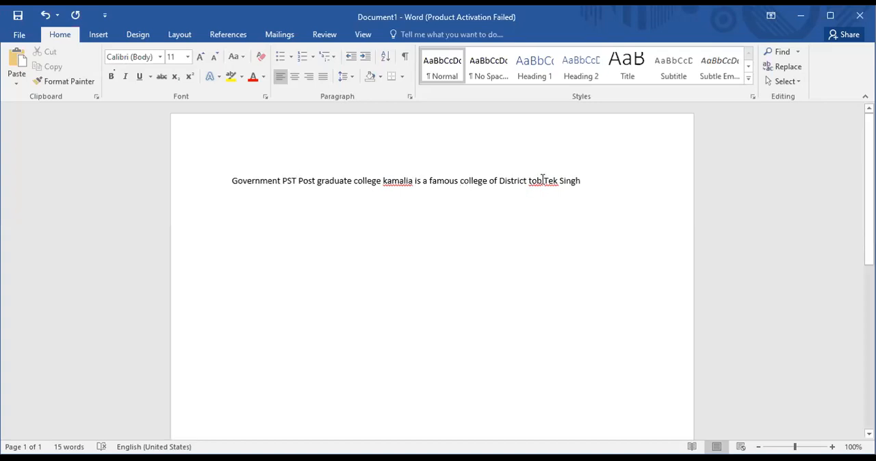
pyautogui.doubleClick(542, 185)
pyautogui.click(541, 186)
pyautogui.write('a')
pyautogui.press('BackSpace')
pyautogui.write('Toba')
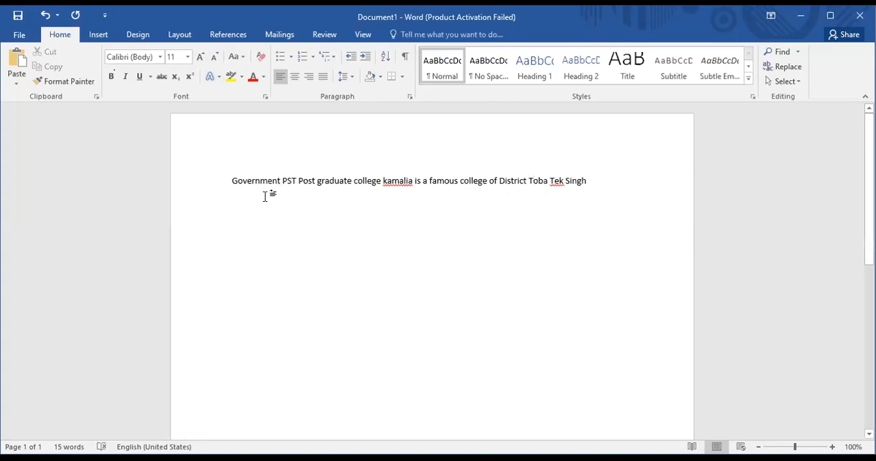
# - Make the words "Government PST Post graduate college kamalia" at the start of the sentence bold
pyautogui.moveTo(227, 179); pyautogui.dragTo(406, 190)
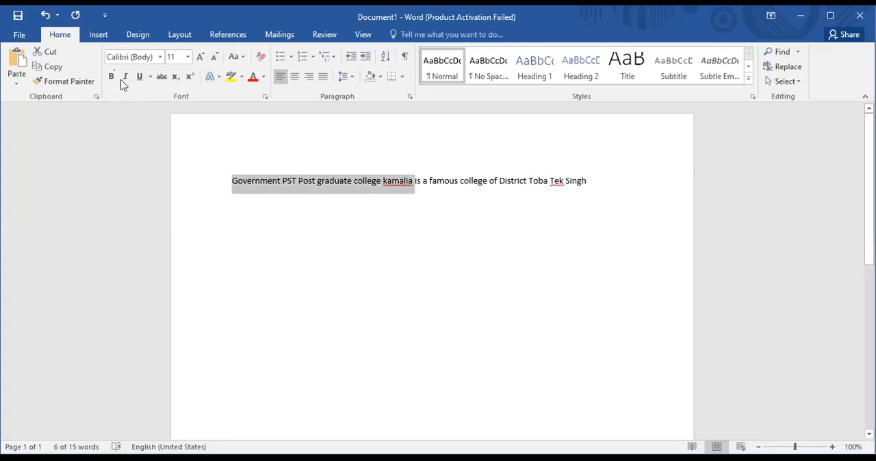
pyautogui.click(111, 76)
pyautogui.click(363, 215)
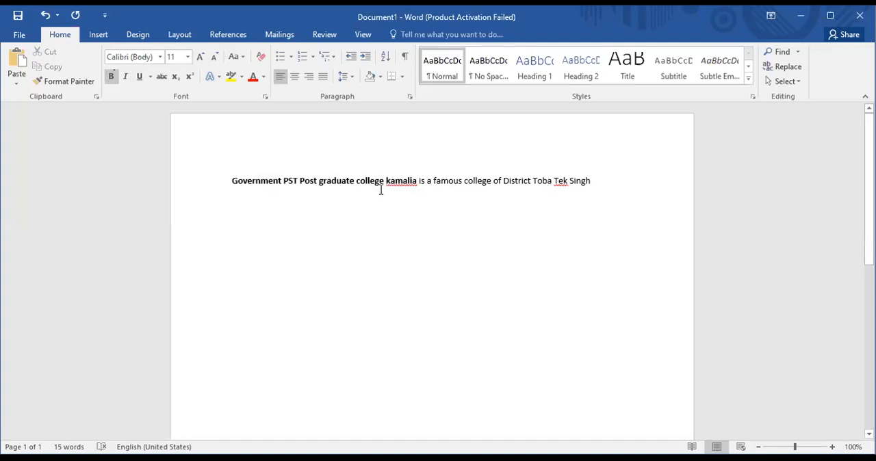
# - Italicize the whole sentence about the college
pyautogui.moveTo(605, 181); pyautogui.dragTo(244, 181)
pyautogui.click(243, 181)
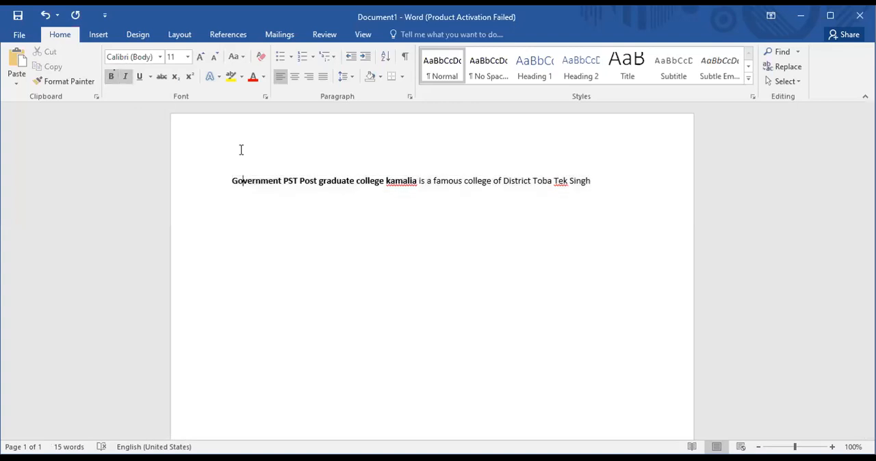
pyautogui.moveTo(593, 181); pyautogui.dragTo(233, 181)
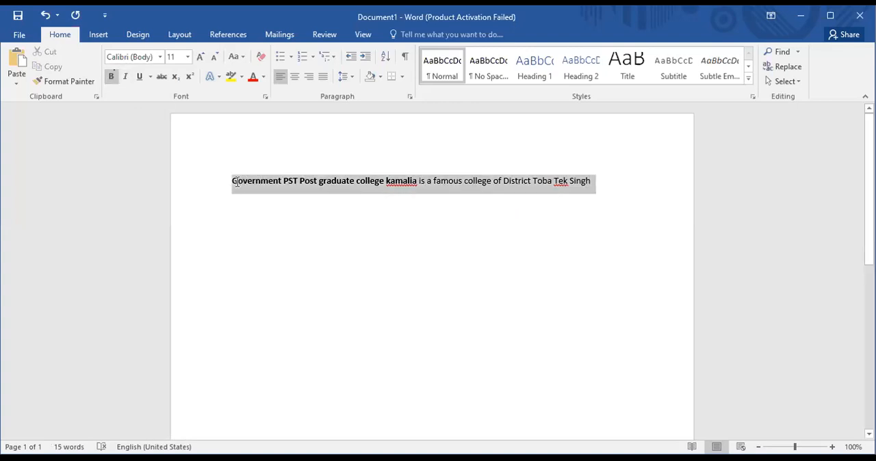
pyautogui.click(124, 79)
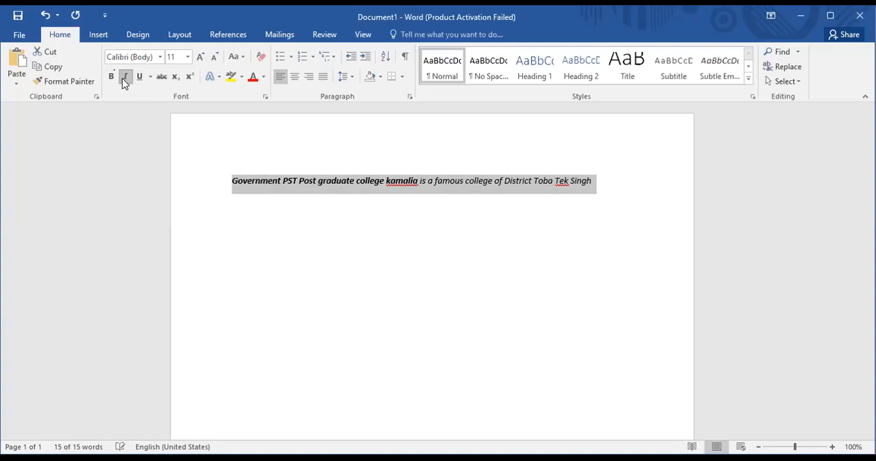
pyautogui.click(340, 227)
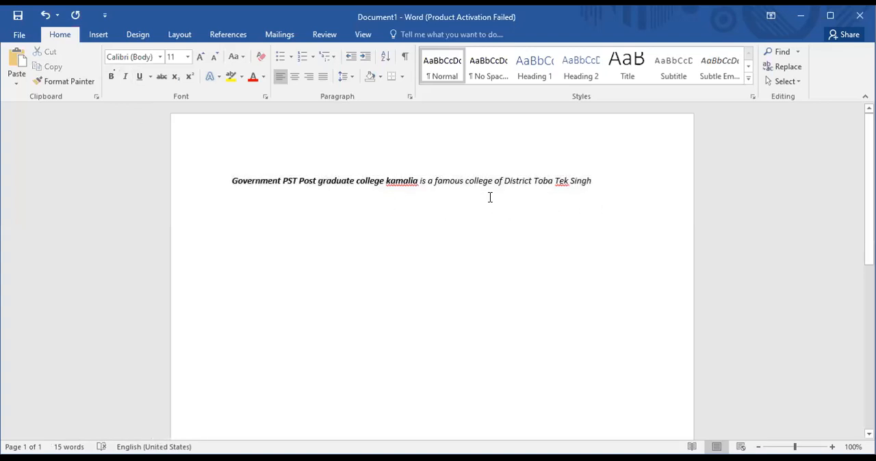
# - Underline the whole sentence from "Government" to "Singh"
pyautogui.moveTo(594, 181); pyautogui.dragTo(236, 175)
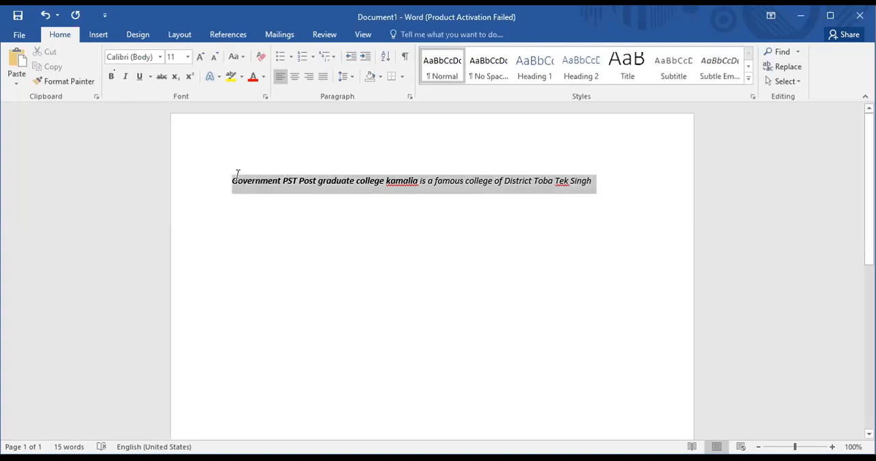
pyautogui.click(235, 179)
pyautogui.keyDown('shift'); pyautogui.click(651, 185); pyautogui.keyUp('shift')
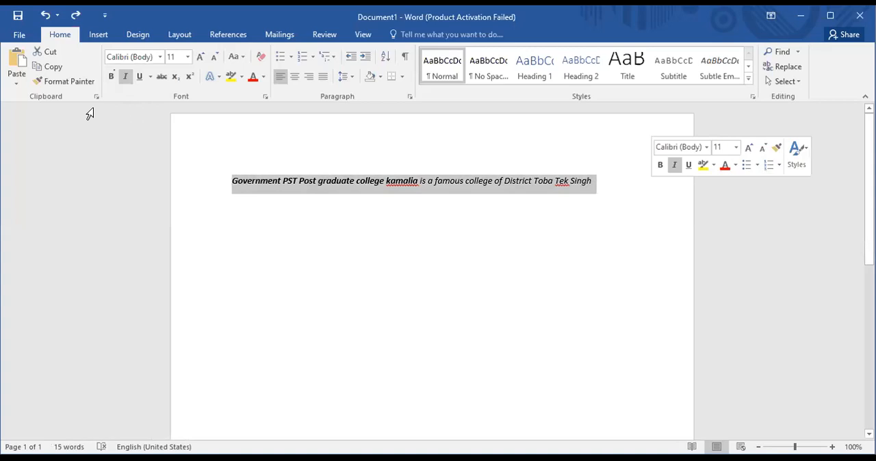
pyautogui.click(136, 79)
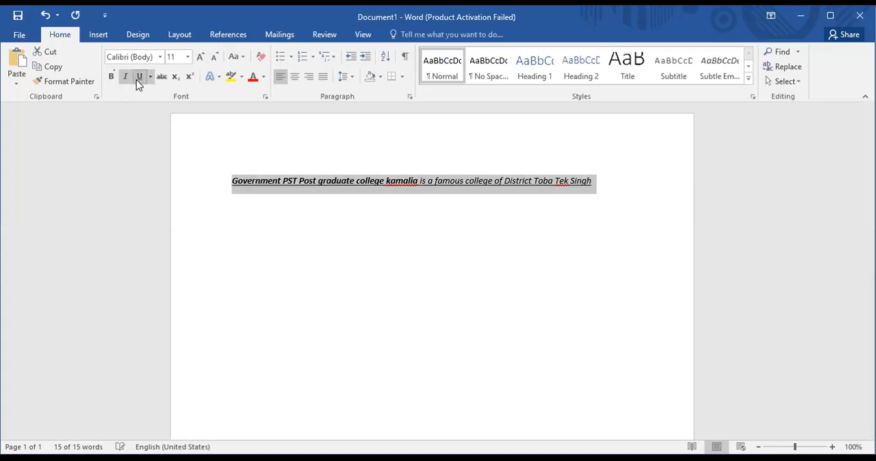
pyautogui.doubleClick(414, 209)
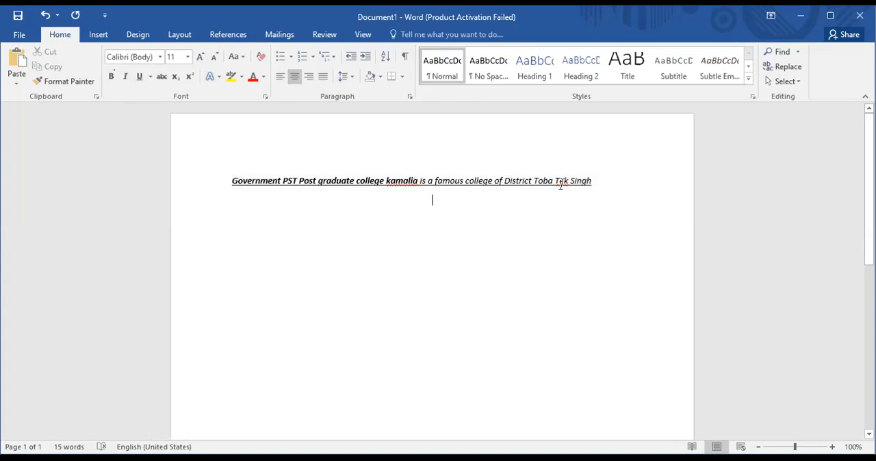
# - Remove the bold formatting from the whole sentence
pyautogui.moveTo(228, 176); pyautogui.dragTo(594, 193)
pyautogui.click(589, 180)
pyautogui.click(241, 180)
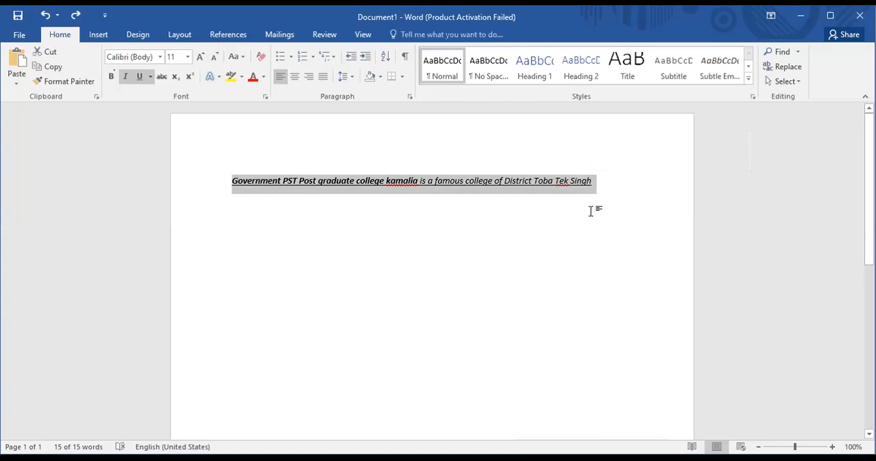
pyautogui.hotkey('ctrl', 'b')
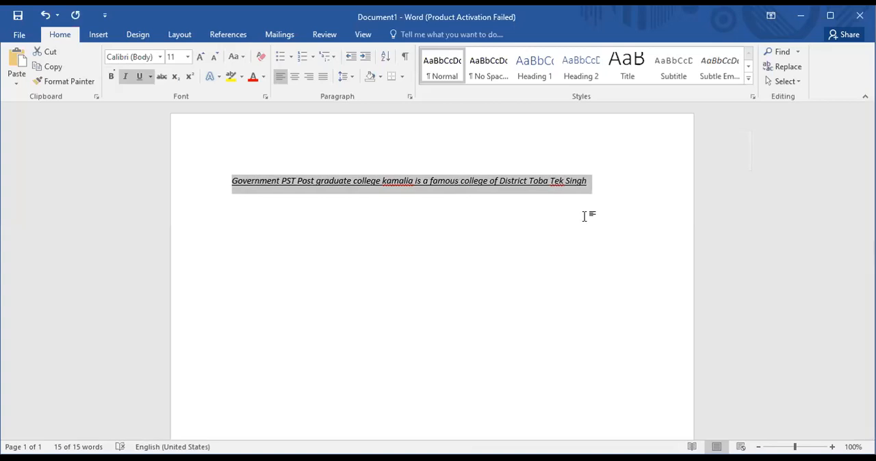
pyautogui.click(514, 254)
# - Apply bold formatting to the whole sentence, from "Government" to "Singh"
pyautogui.moveTo(612, 185); pyautogui.dragTo(238, 194)
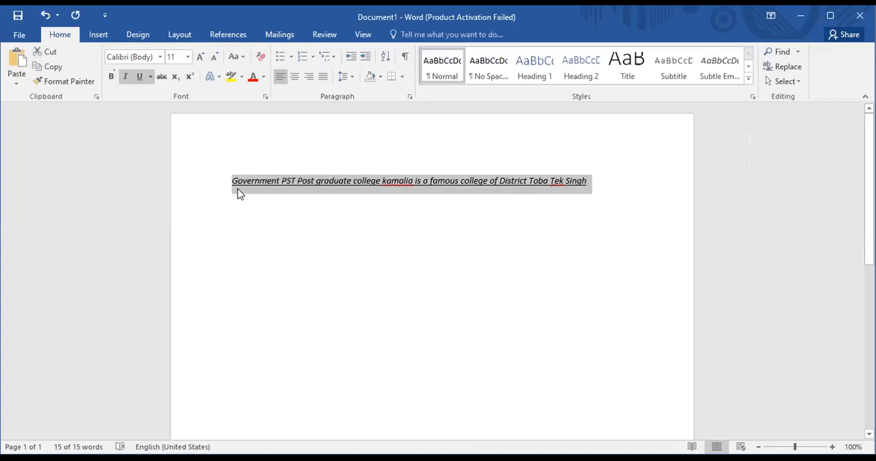
pyautogui.hotkey('ctrl', 'b')
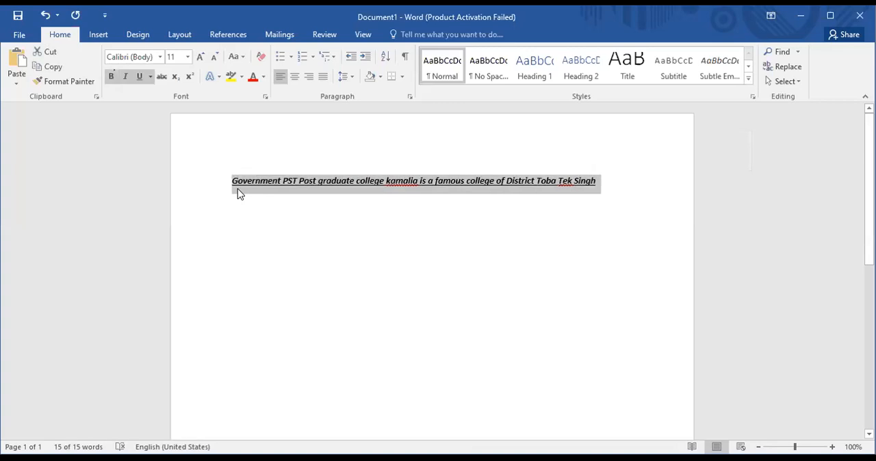
pyautogui.doubleClick(346, 221)
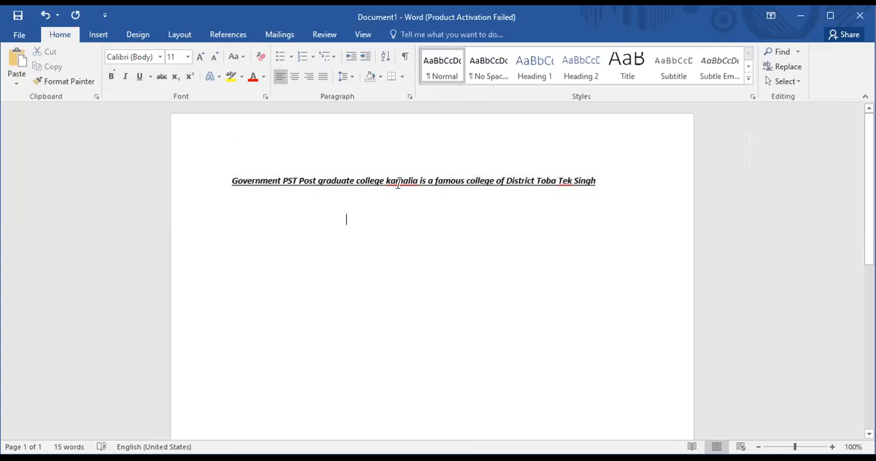
# - Remove the underline from the whole sentence
pyautogui.moveTo(596, 182); pyautogui.dragTo(231, 185)
pyautogui.hotkey('ctrl', 'c')
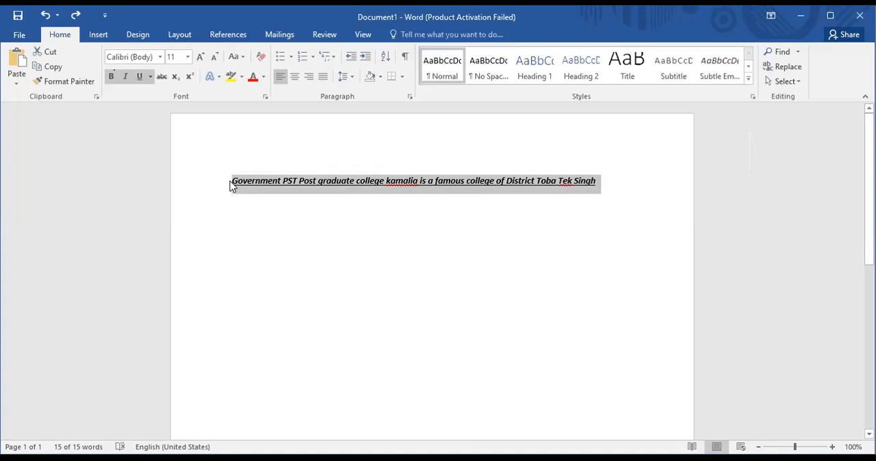
pyautogui.hotkey('ctrl', 'u')
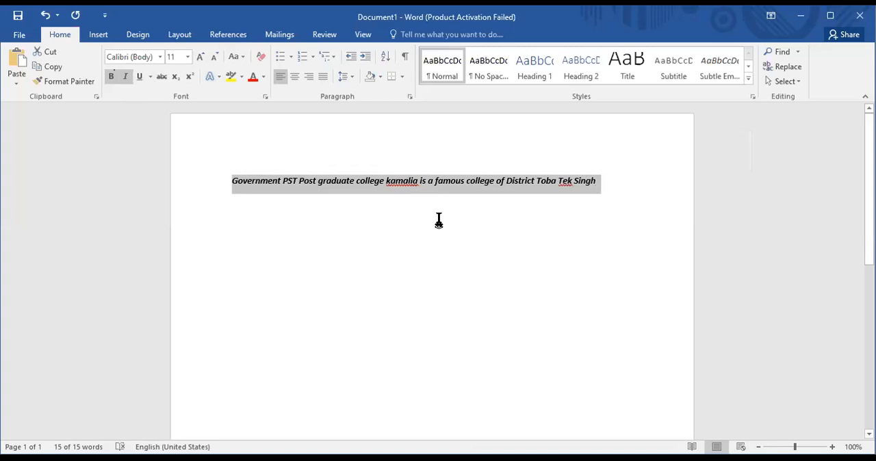
# - Underline the whole sentence, and replace it with a pasted copy that keeps the text only
pyautogui.hotkey('ctrl', 'u')
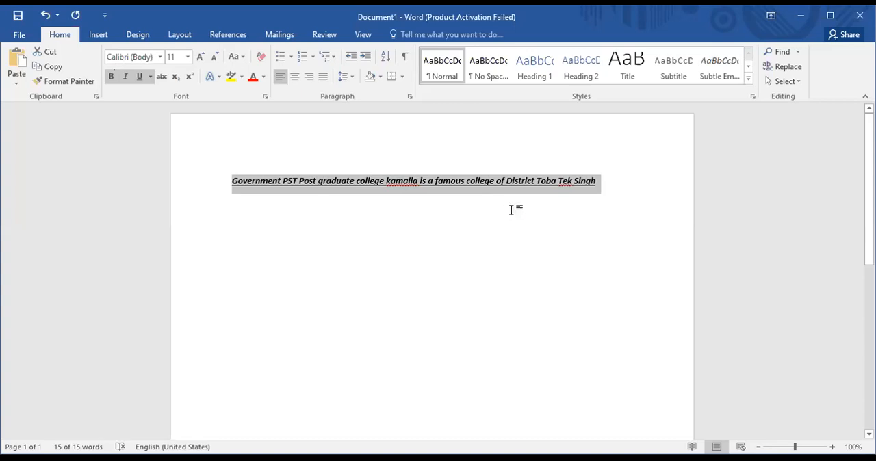
pyautogui.press('Delete')
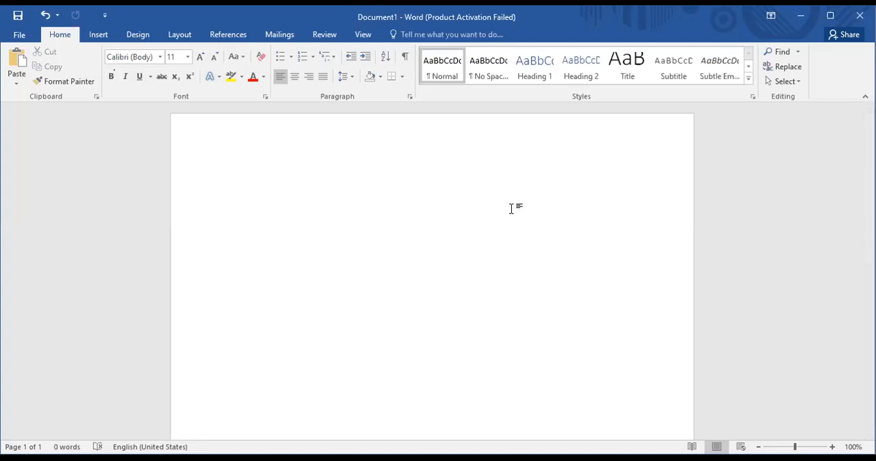
pyautogui.hotkey('ctrl', 'v')
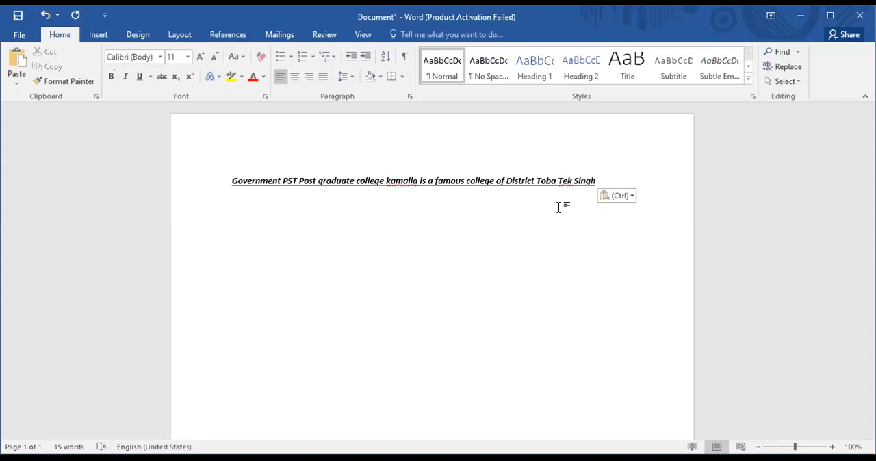
pyautogui.click(631, 197)
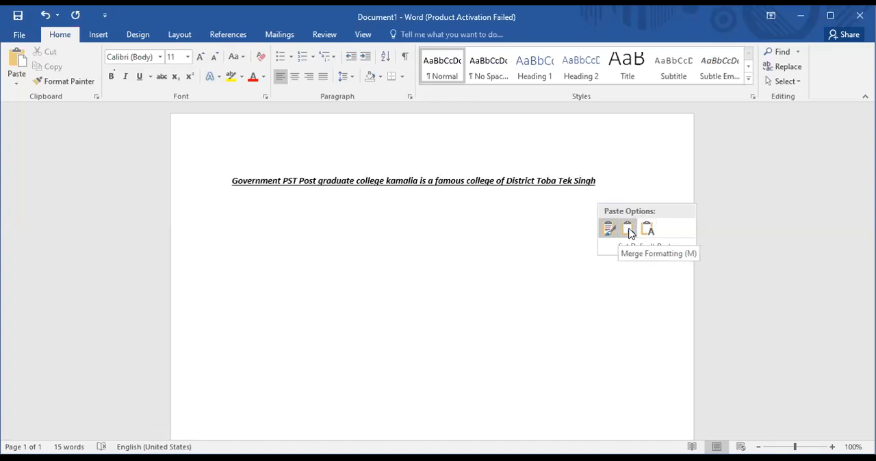
pyautogui.click(579, 197)
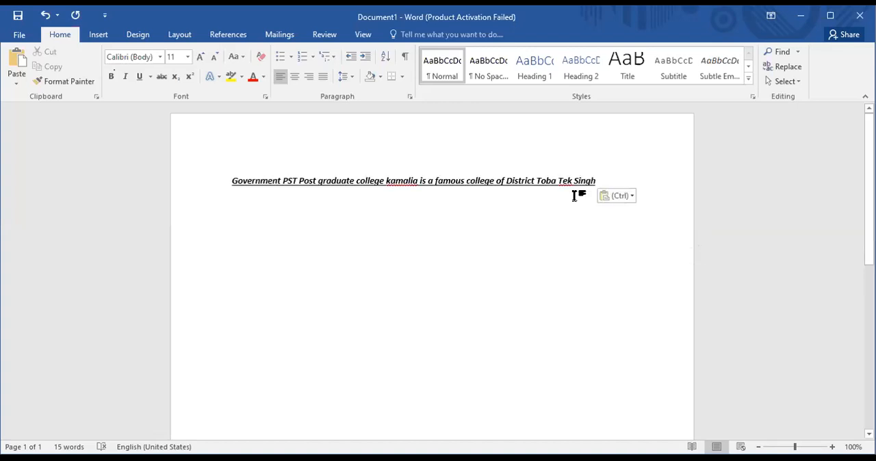
pyautogui.click(630, 197)
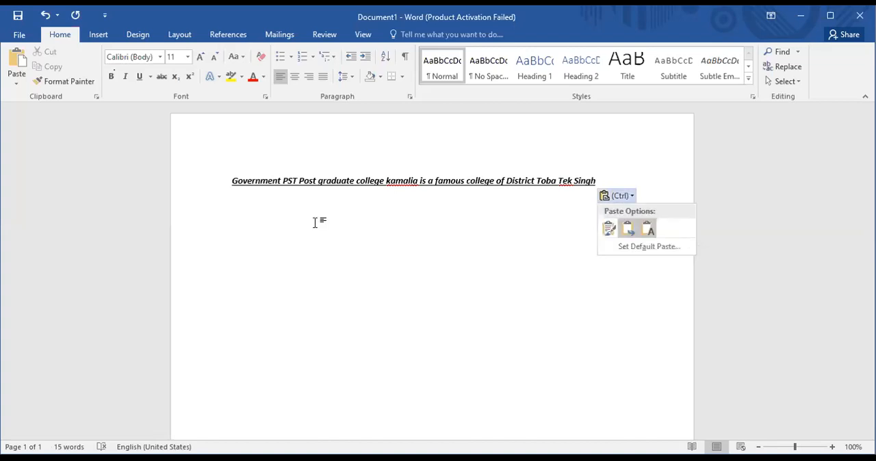
pyautogui.press('t')
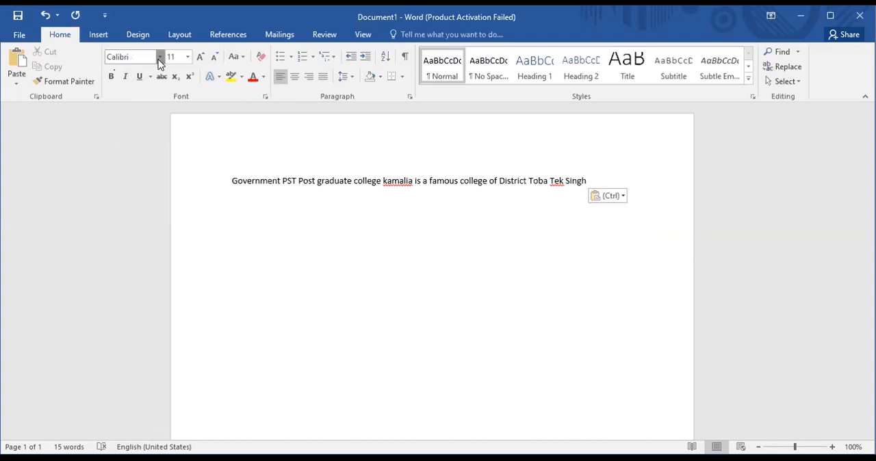
# - Set the font of the whole sentence to Times New Roman
pyautogui.click(160, 62)
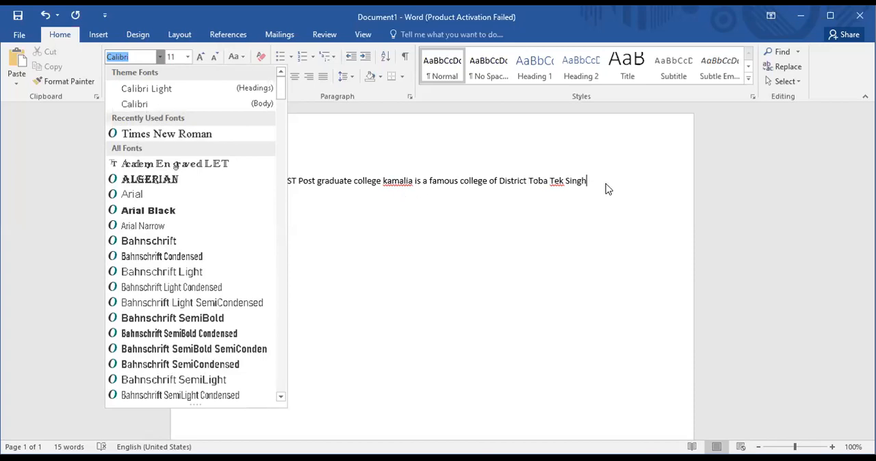
pyautogui.click(567, 180)
pyautogui.moveTo(589, 181); pyautogui.dragTo(233, 181)
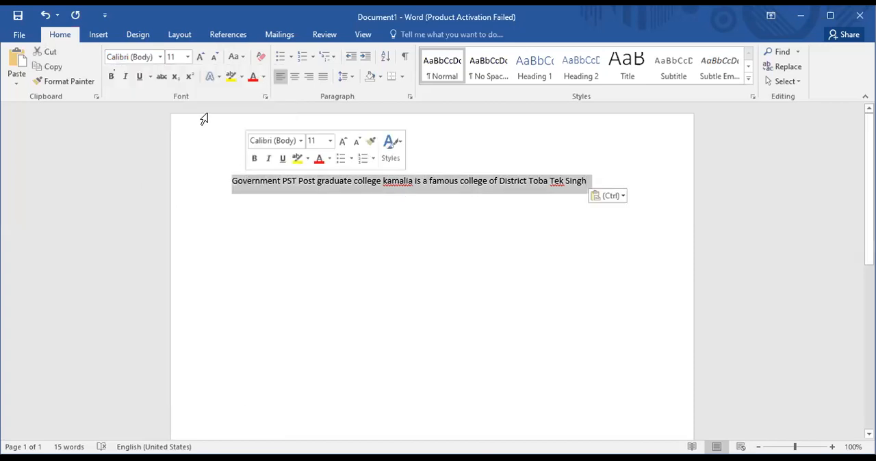
pyautogui.click(158, 57)
pyautogui.click(144, 134)
pyautogui.click(281, 198)
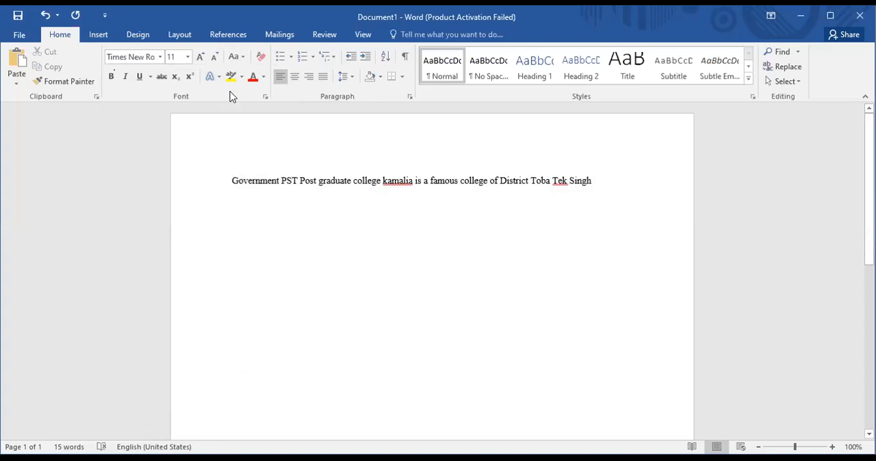
# - Select the whole sentence and preview font size 14 on it without applying it
pyautogui.moveTo(592, 183); pyautogui.dragTo(245, 185)
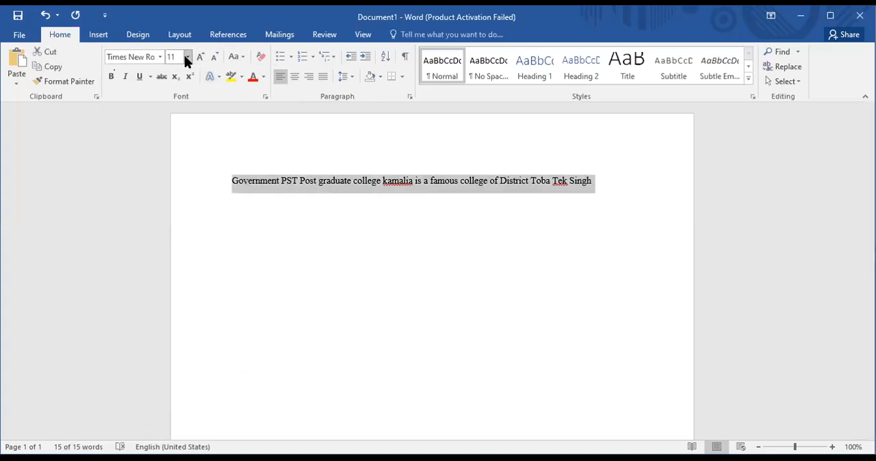
pyautogui.click(187, 57)
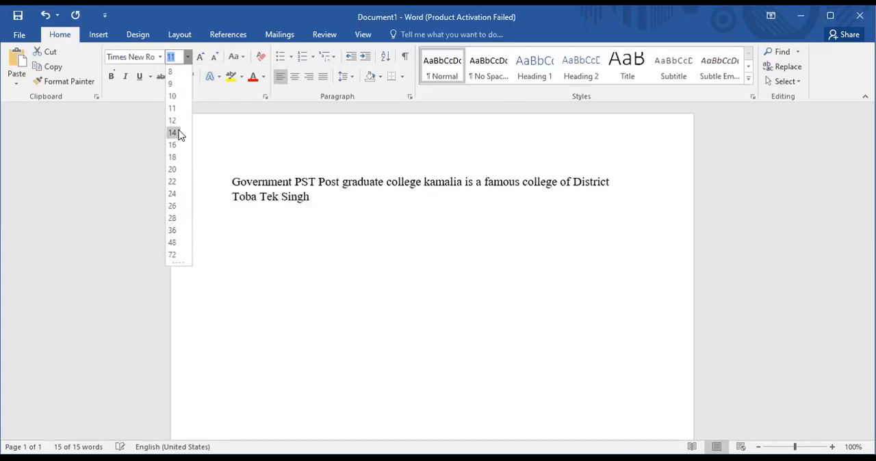
pyautogui.click(329, 143)
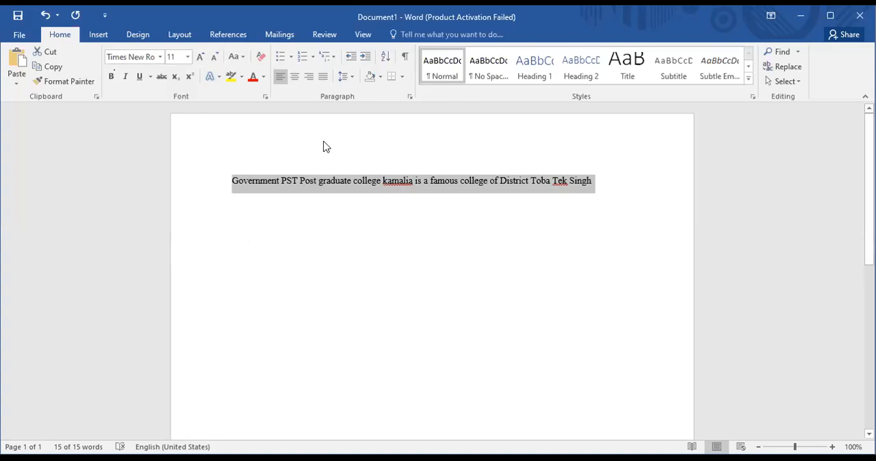
# - Try centre, left and right alignment on the selected sentence, ending with it justified
pyautogui.click(294, 81)
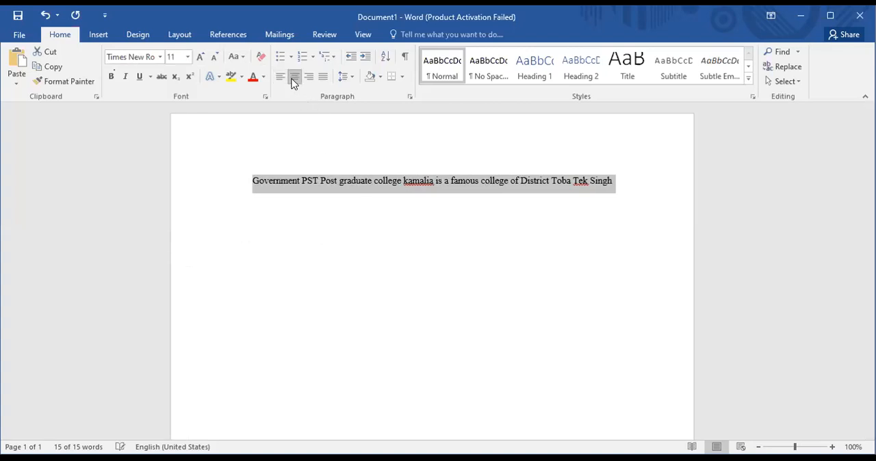
pyautogui.click(280, 79)
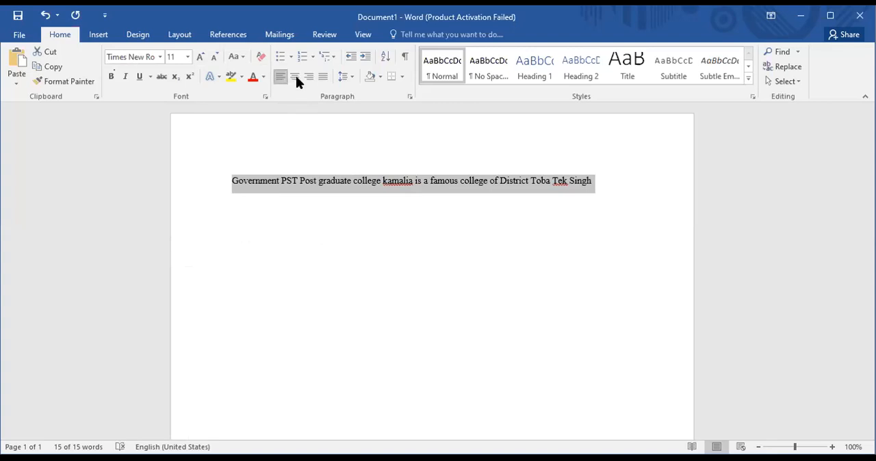
pyautogui.click(295, 78)
pyautogui.doubleClick(307, 77)
pyautogui.click(324, 77)
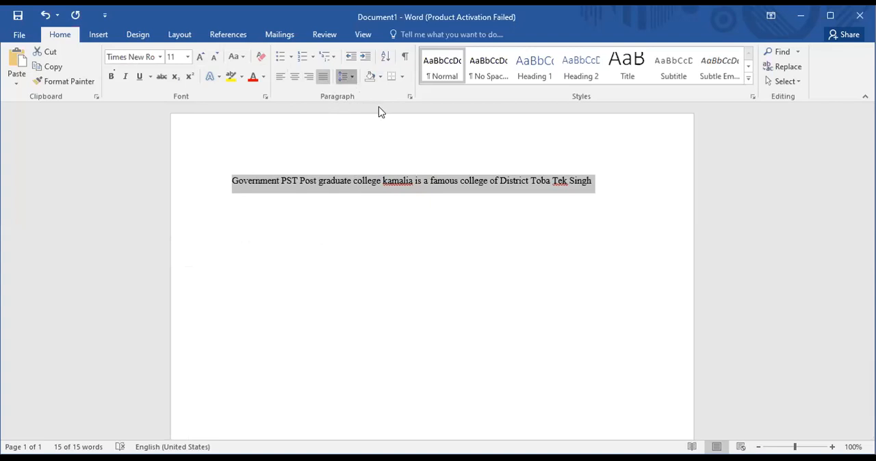
# - Add a second line reading "kjjhhfgdhfgf" below the college sentence
pyautogui.click(347, 76)
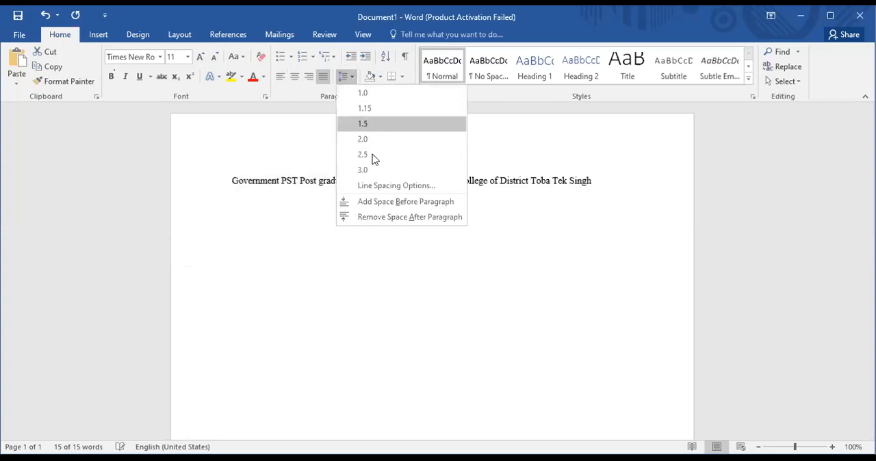
pyautogui.click(616, 182)
pyautogui.press('Return')
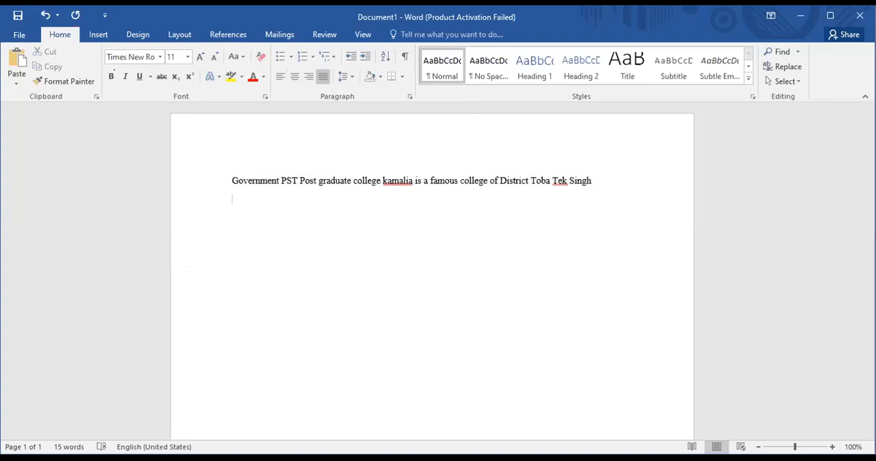
pyautogui.write('kjjhhfgdhfgf')
# - Remove the space after the paragraph for both the college sentence and the line below it
pyautogui.moveTo(313, 203); pyautogui.dragTo(228, 169)
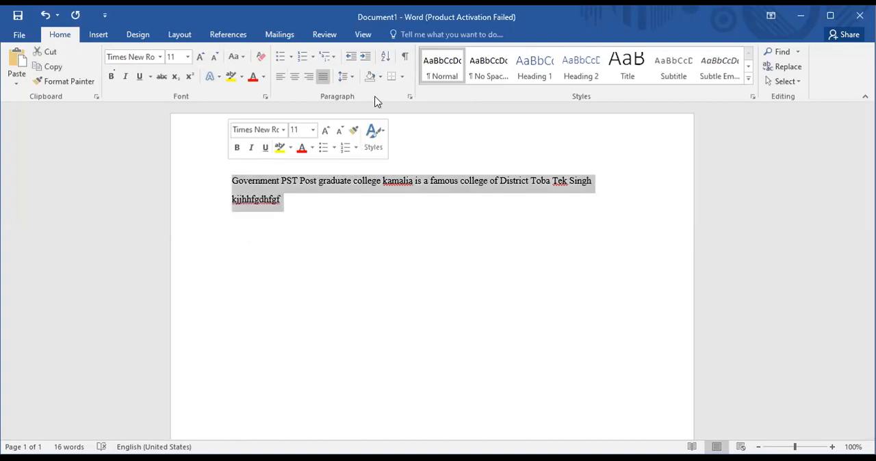
pyautogui.click(352, 80)
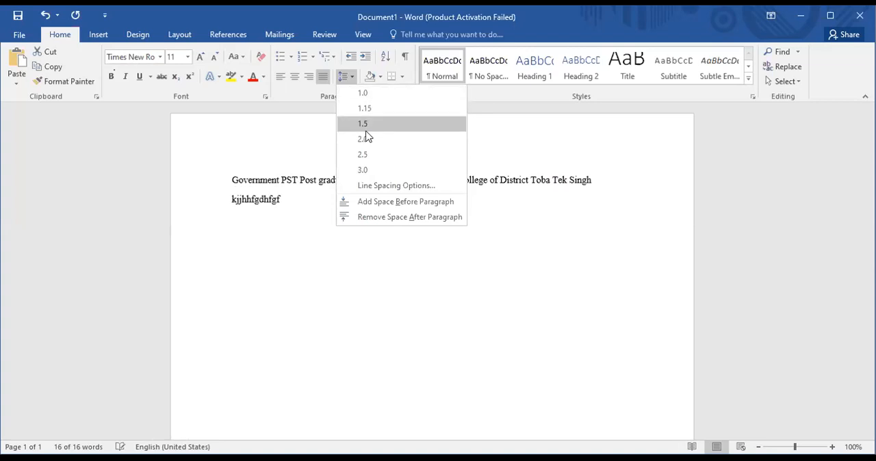
pyautogui.click(358, 218)
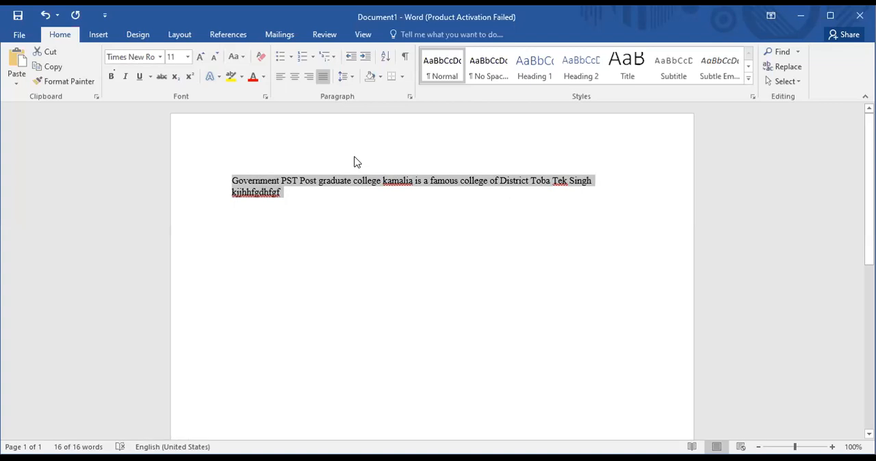
# - Convert both selected lines of text into equations
pyautogui.click(101, 35)
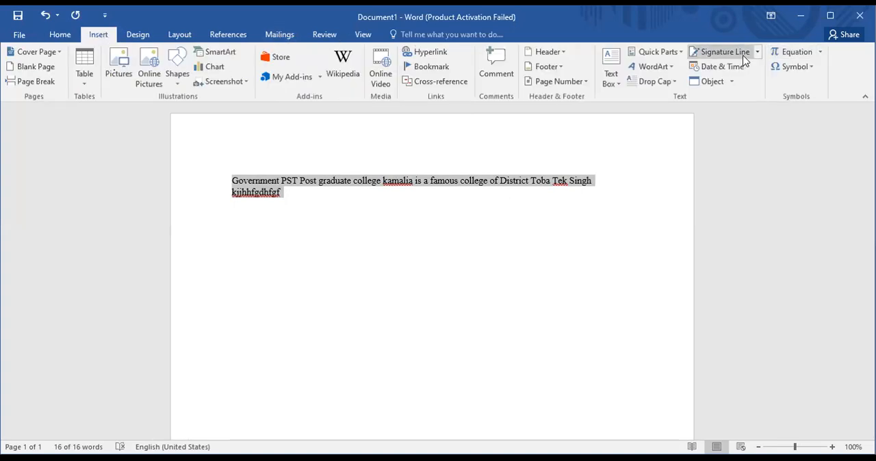
pyautogui.click(794, 57)
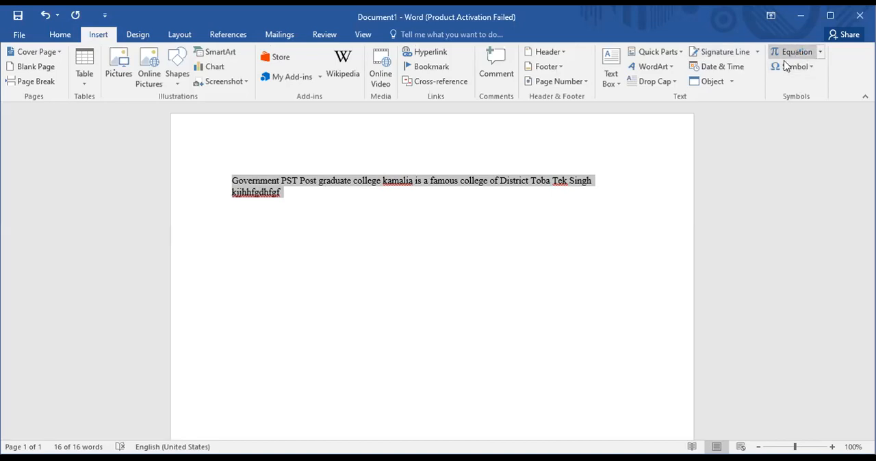
pyautogui.click(375, 299)
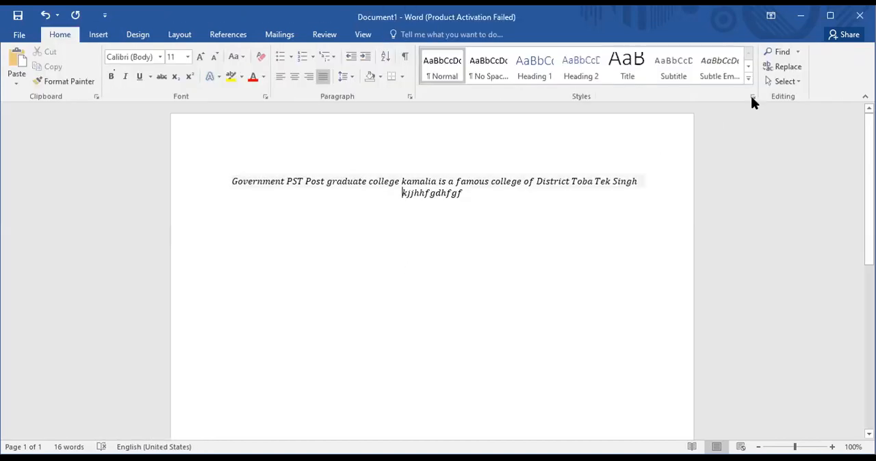
pyautogui.click(99, 37)
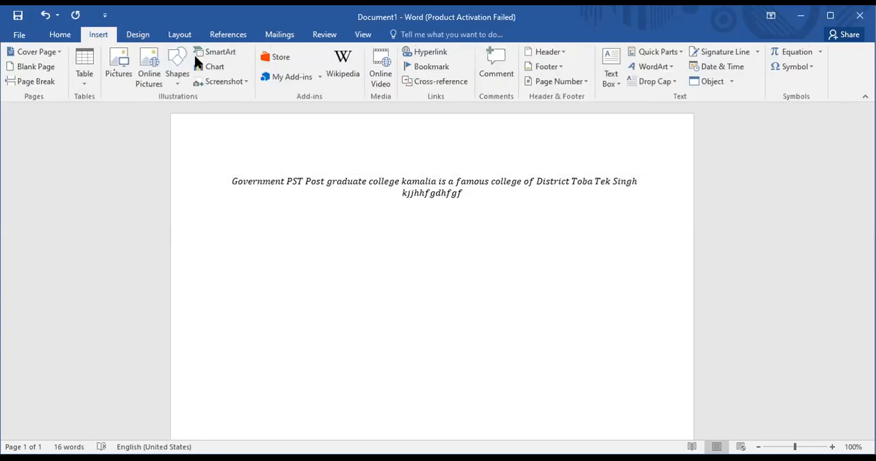
pyautogui.click(796, 57)
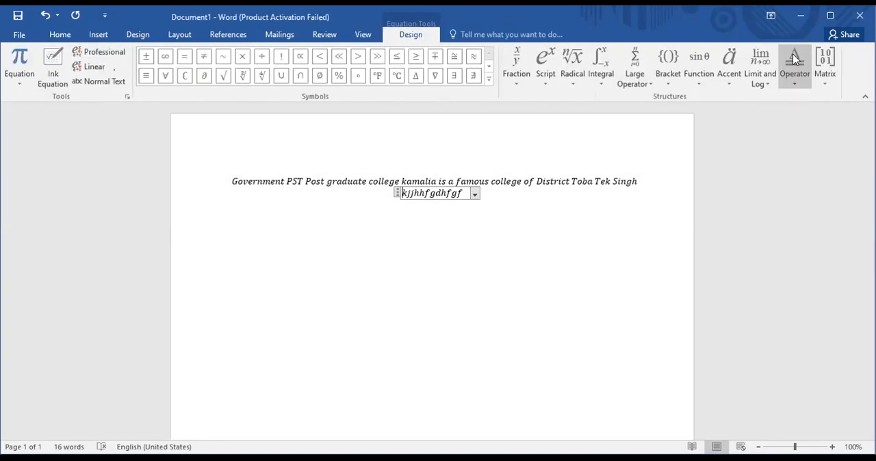
pyautogui.click(435, 193)
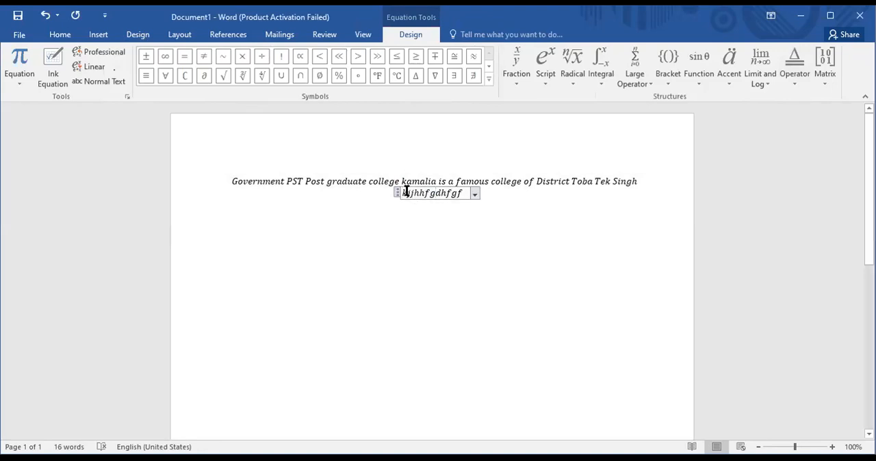
pyautogui.click(395, 210)
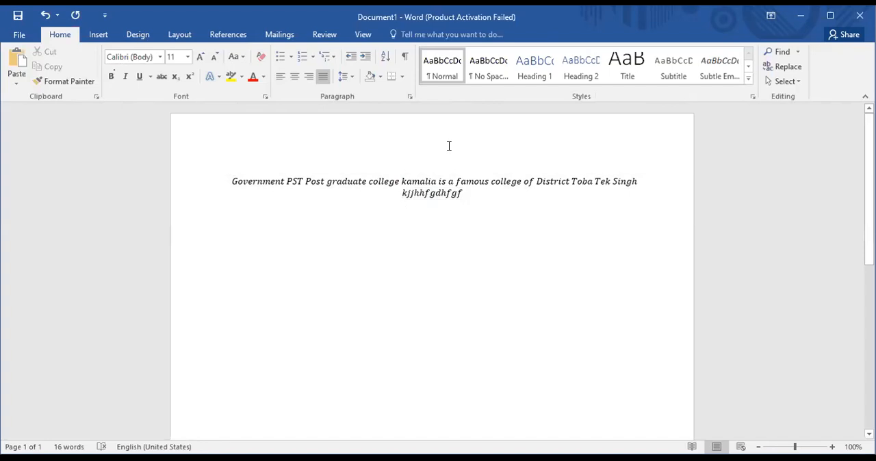
pyautogui.click(97, 35)
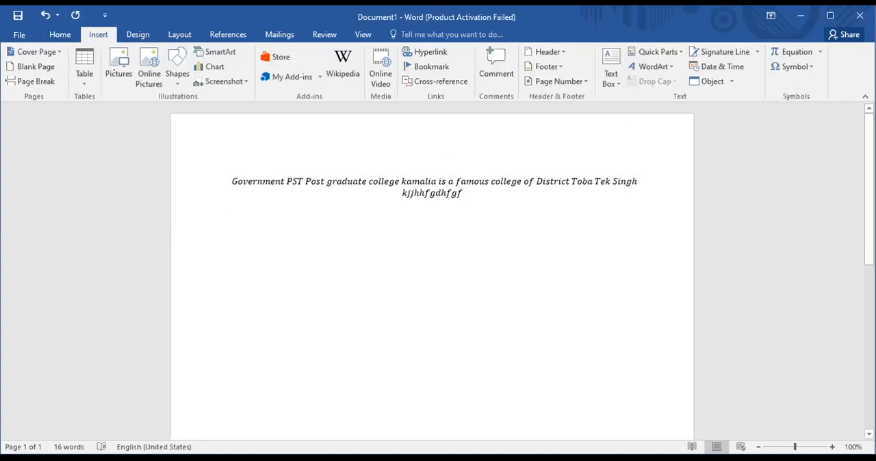
pyautogui.click(60, 35)
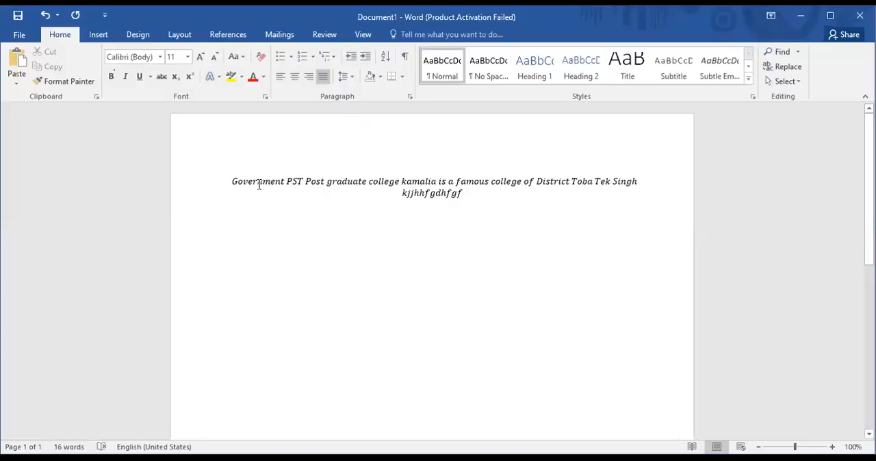
# - Insert an empty equation on a new line below the two existing lines
pyautogui.doubleClick(275, 238)
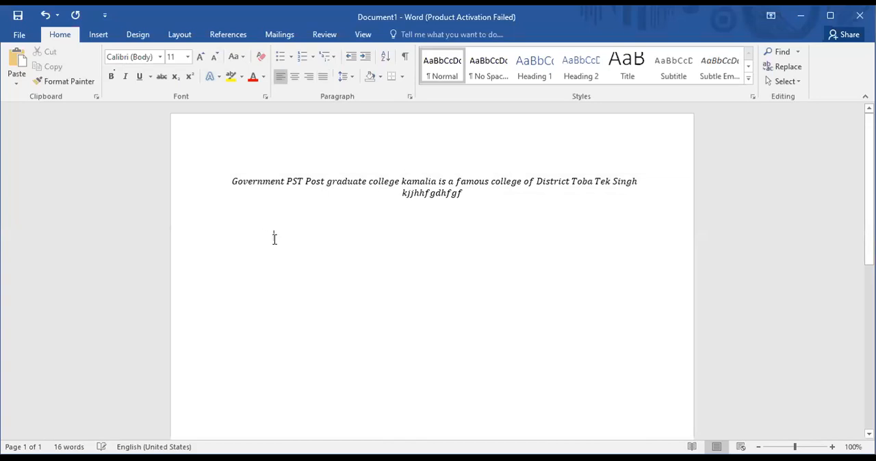
pyautogui.doubleClick(483, 207)
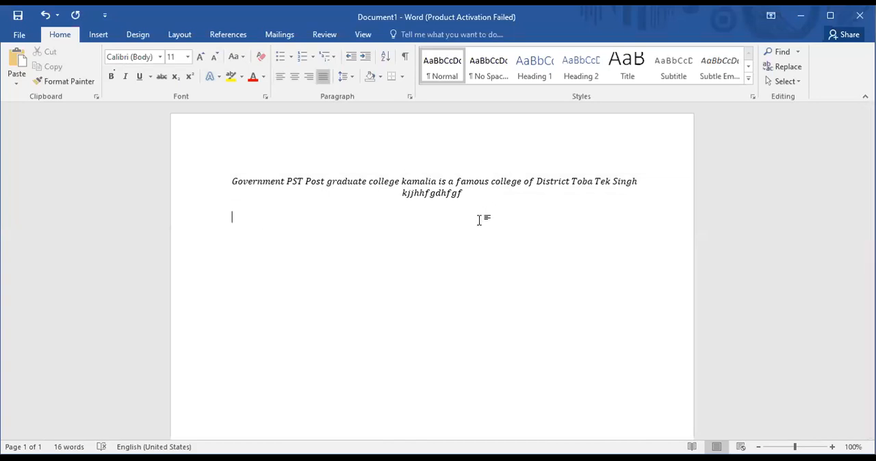
pyautogui.click(93, 36)
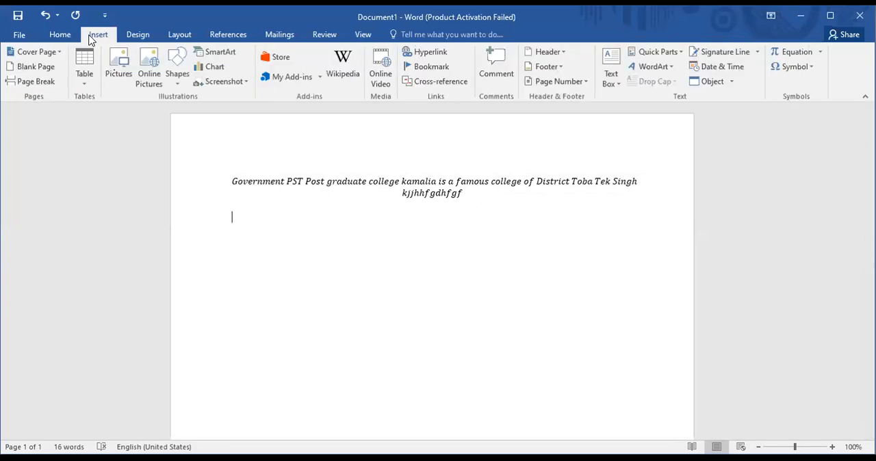
pyautogui.click(777, 52)
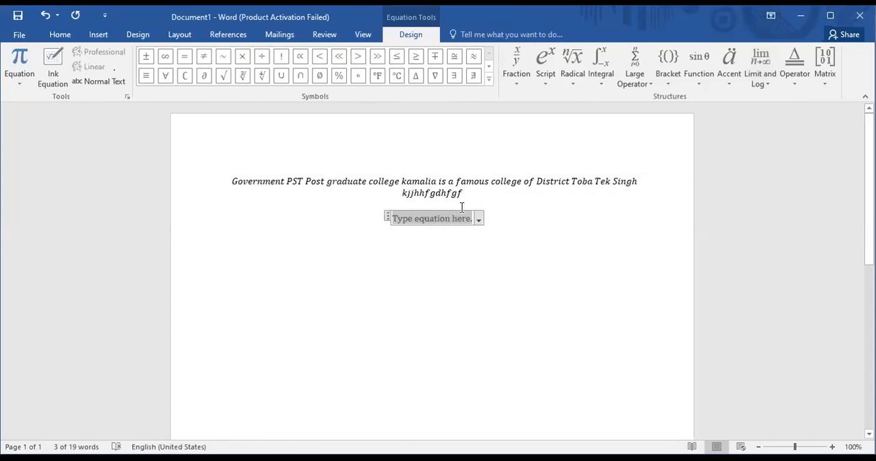
# - Examine the fraction, script, radical and integral structures available for the empty equation
pyautogui.click(518, 82)
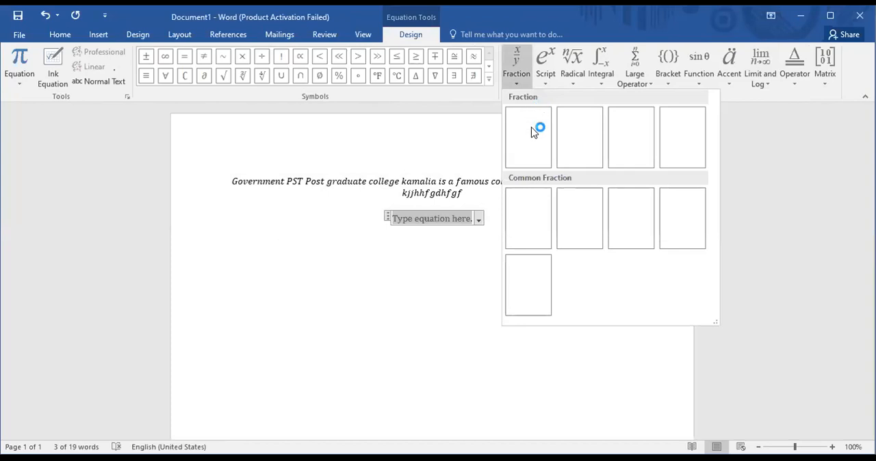
pyautogui.click(516, 88)
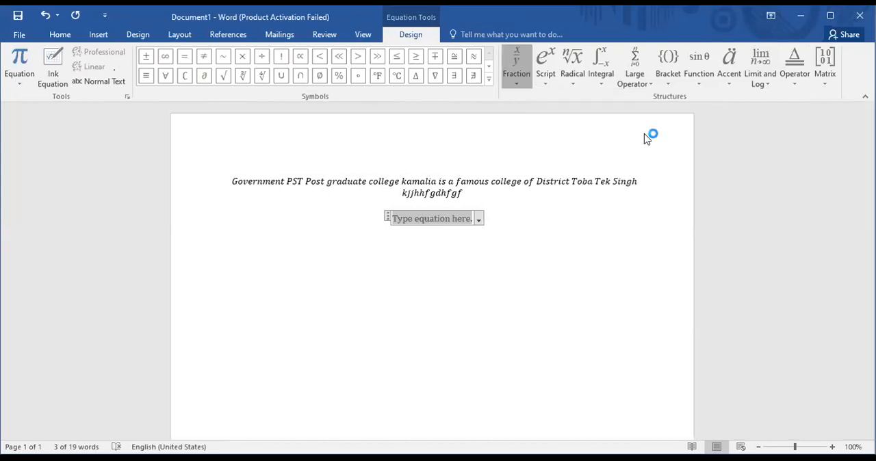
pyautogui.click(517, 87)
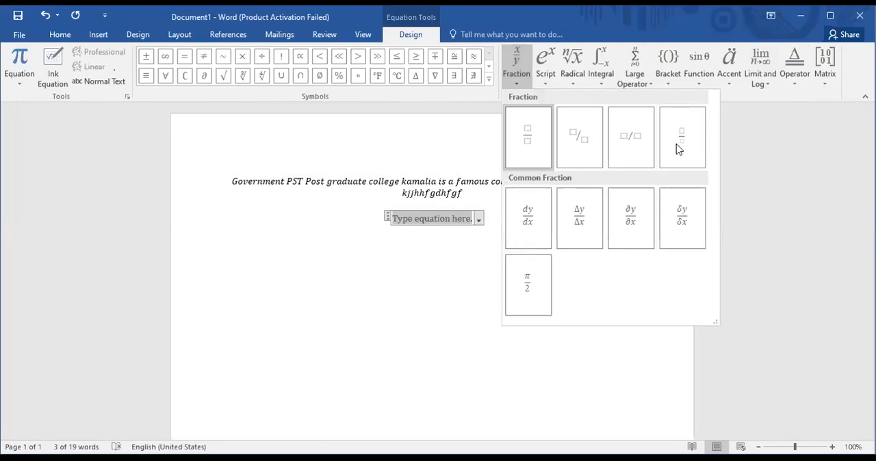
pyautogui.click(545, 87)
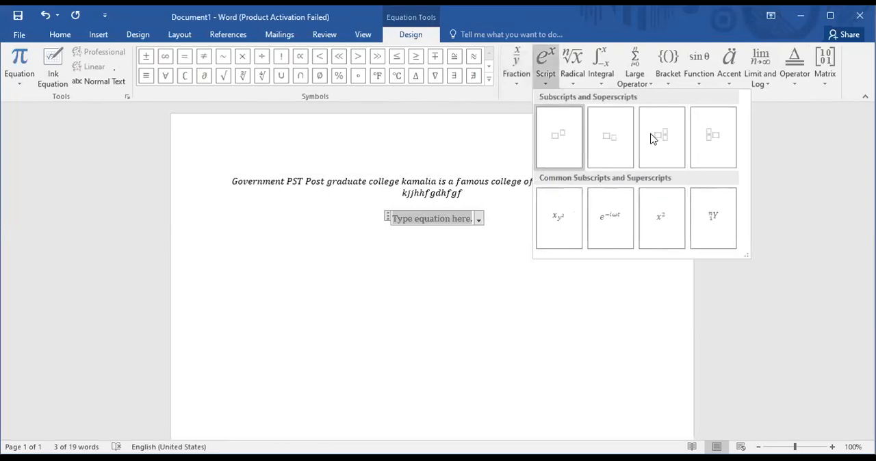
pyautogui.click(575, 85)
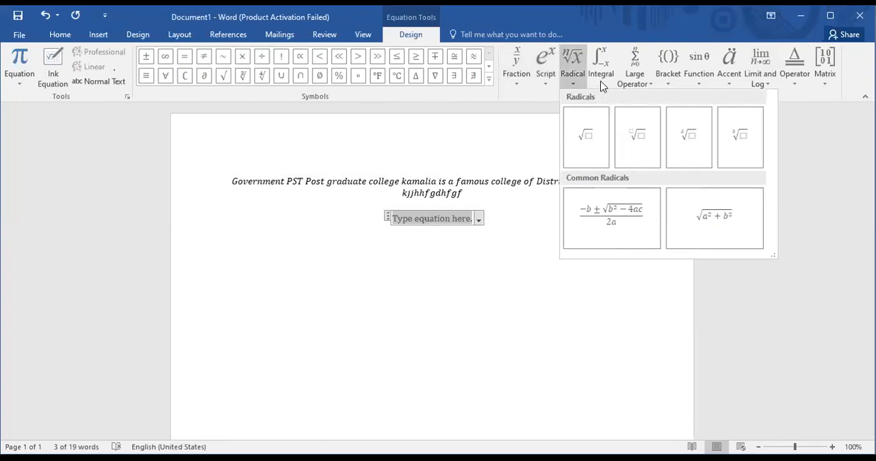
pyautogui.click(601, 84)
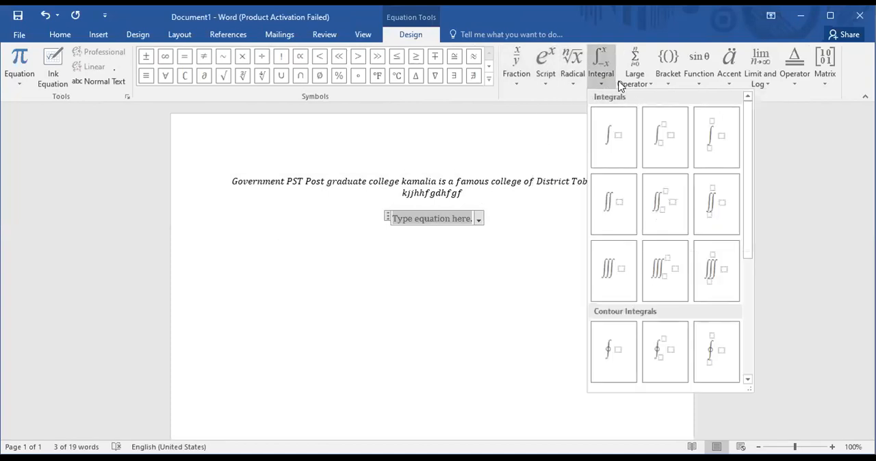
# - Examine the bracket, function, accent, limit and log, operator and matrix structures plus further equation symbols, then leave the equation
pyautogui.click(669, 86)
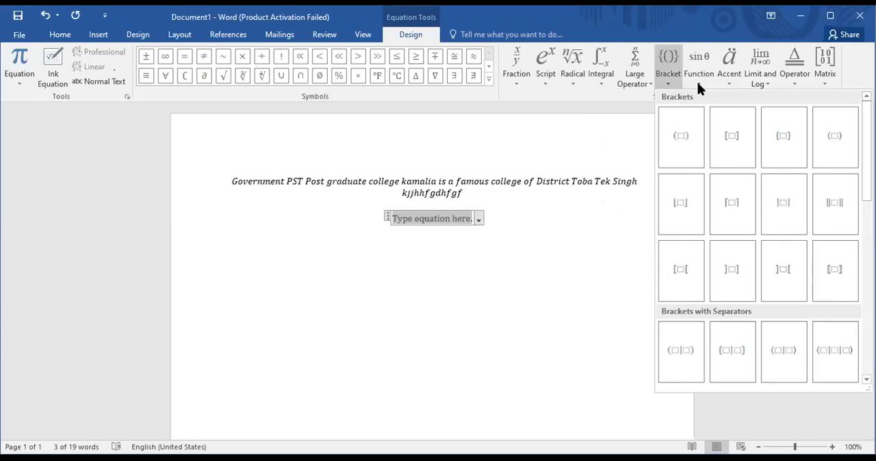
pyautogui.click(696, 81)
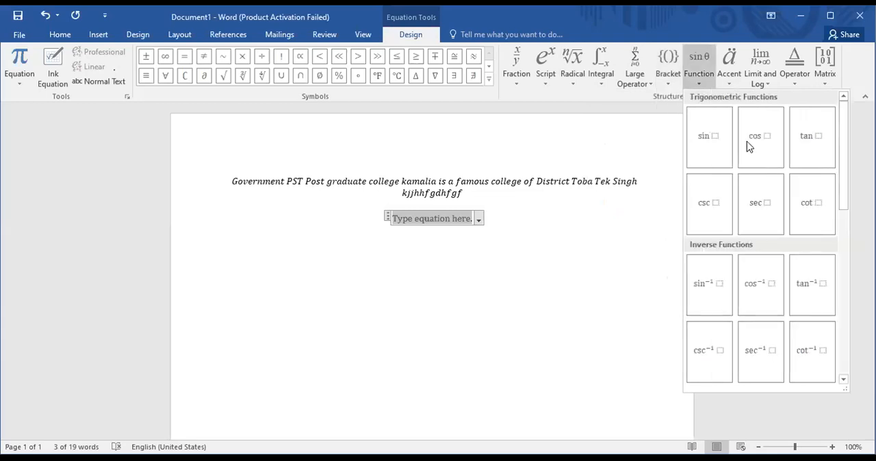
pyautogui.click(730, 82)
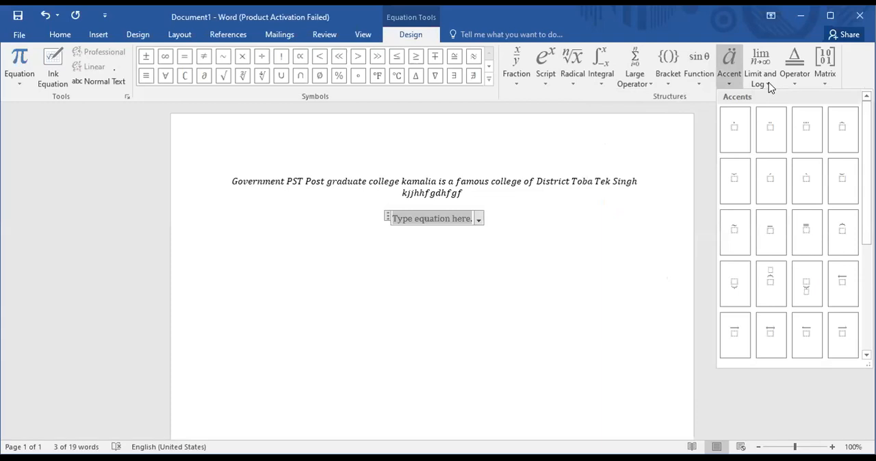
pyautogui.click(769, 85)
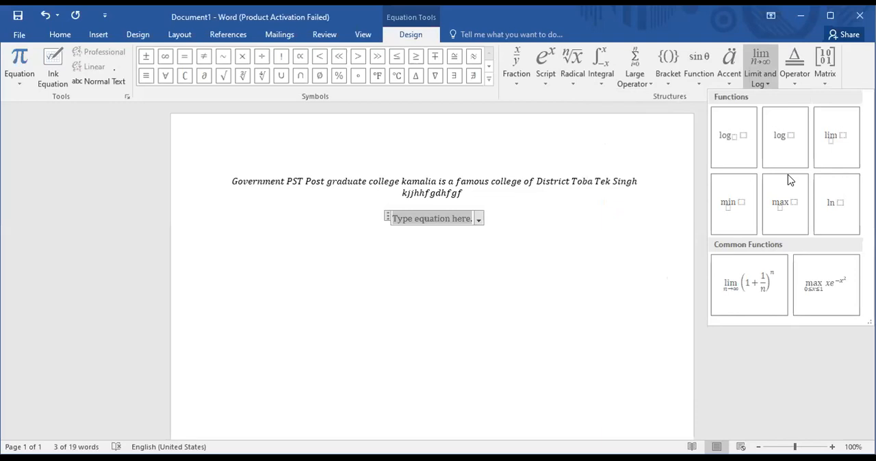
pyautogui.click(794, 76)
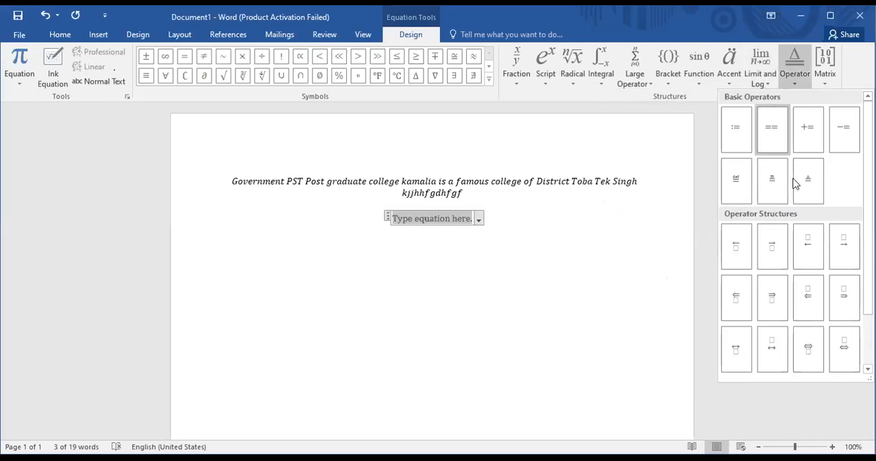
pyautogui.click(825, 75)
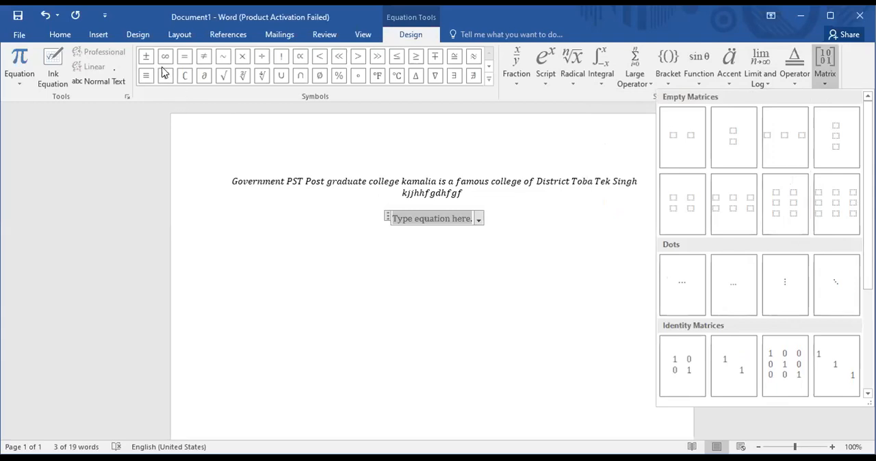
pyautogui.click(488, 66)
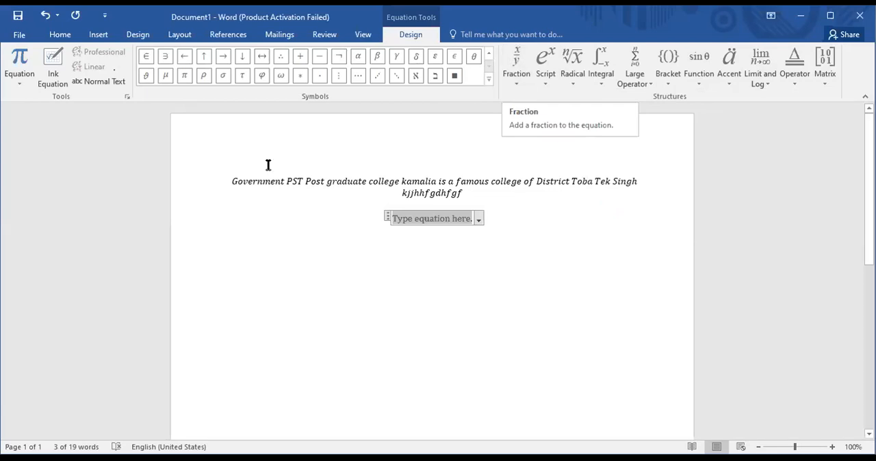
pyautogui.click(275, 205)
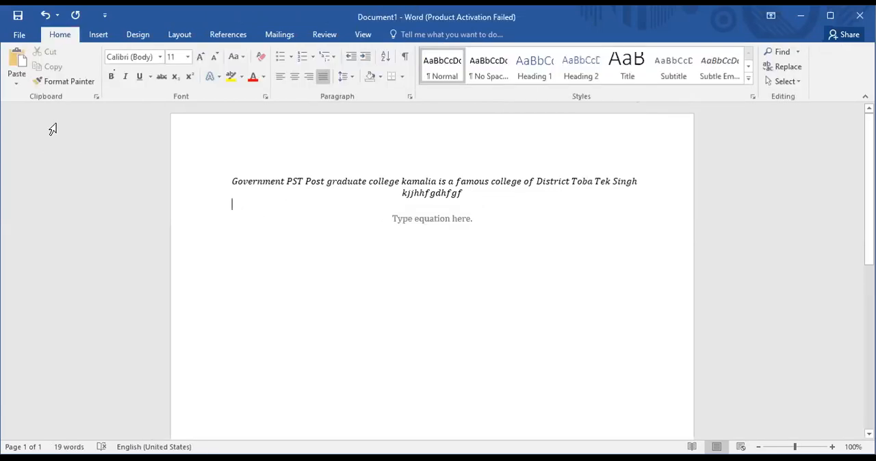
# - Try to save the document as a Word Document on this PC's OS (C:) drive under the suggested file name
pyautogui.click(18, 36)
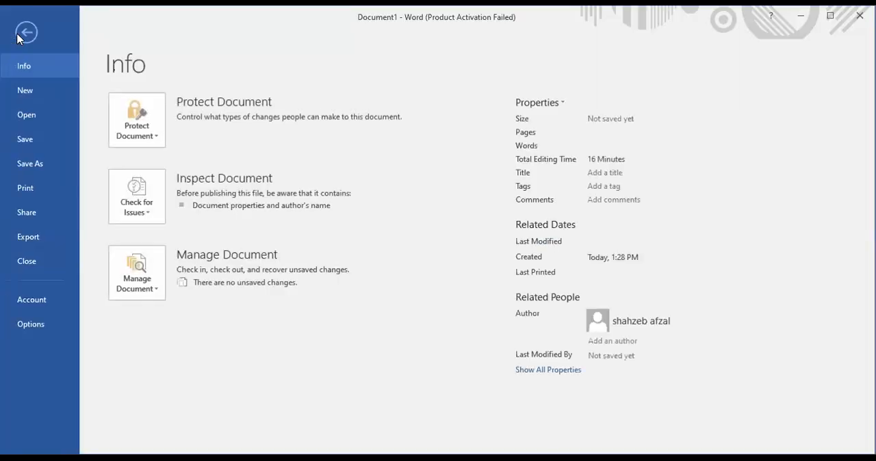
pyautogui.click(31, 165)
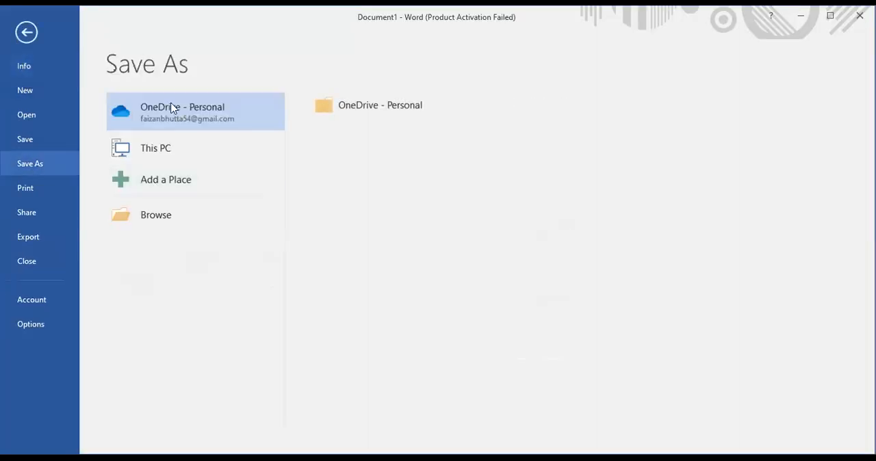
pyautogui.click(153, 152)
pyautogui.doubleClick(154, 149)
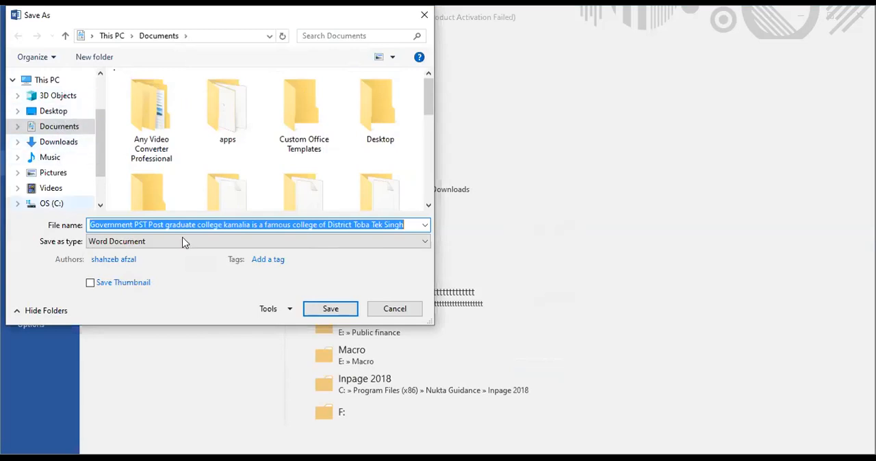
pyautogui.click(58, 205)
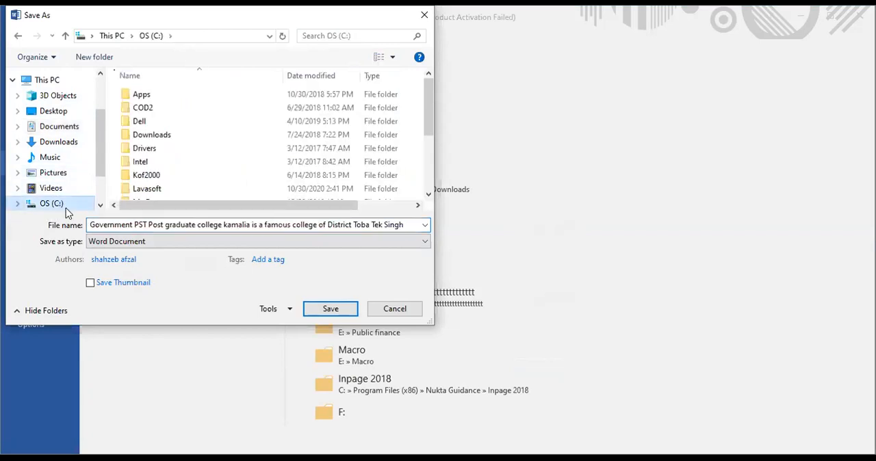
pyautogui.click(330, 309)
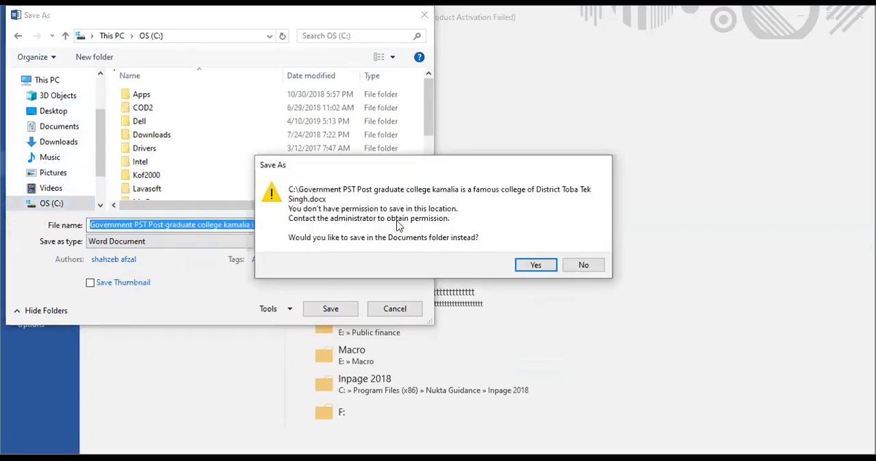
# - Accept the Documents folder as the save location instead and save the document there under the suggested file name
pyautogui.click(546, 268)
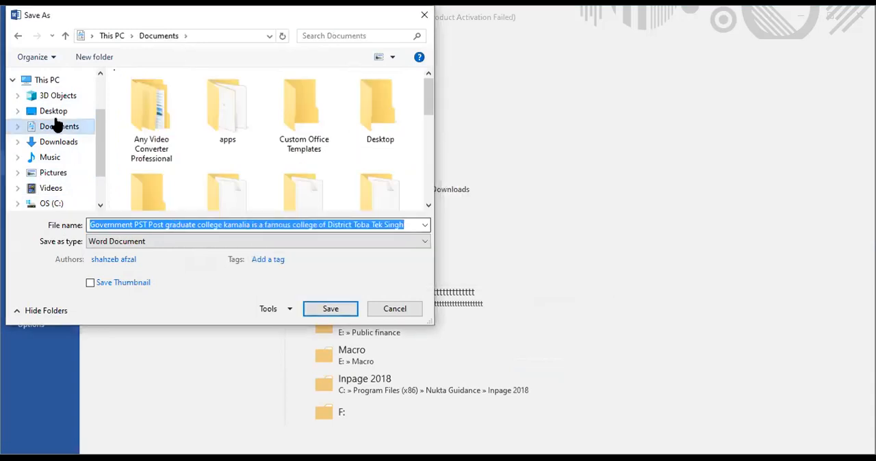
pyautogui.click(309, 307)
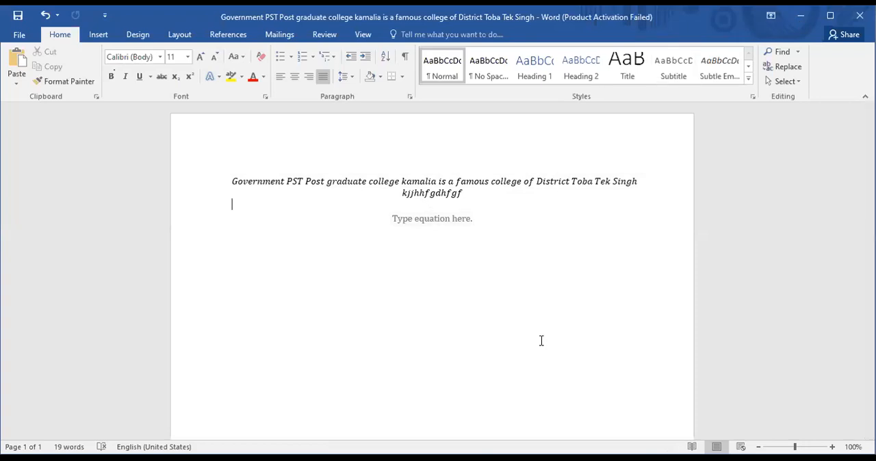
# - Switch to the "Word Processing Software" whiteboard and start a text box below the handwritten "Ms Word, i work page" line
pyautogui.hotkey('ctrl', 'v')
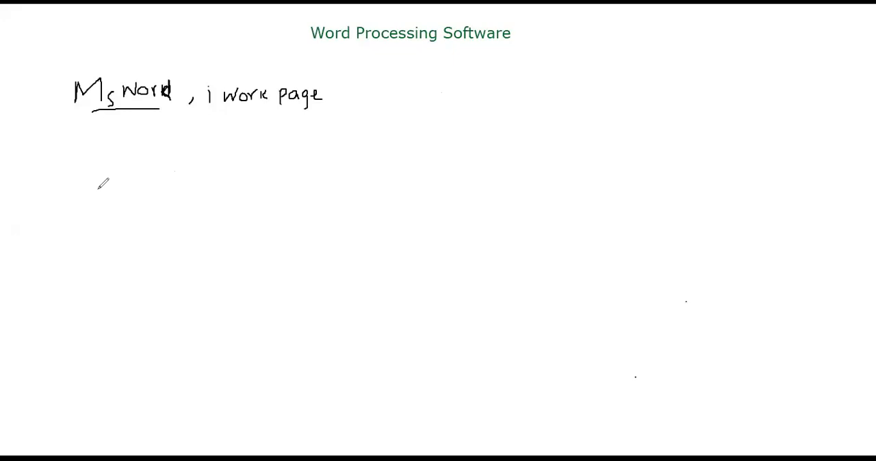
pyautogui.click(104, 164)
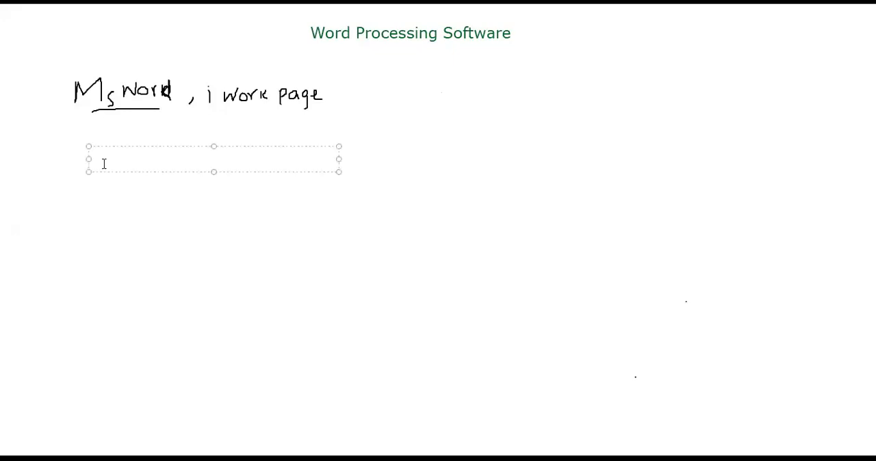